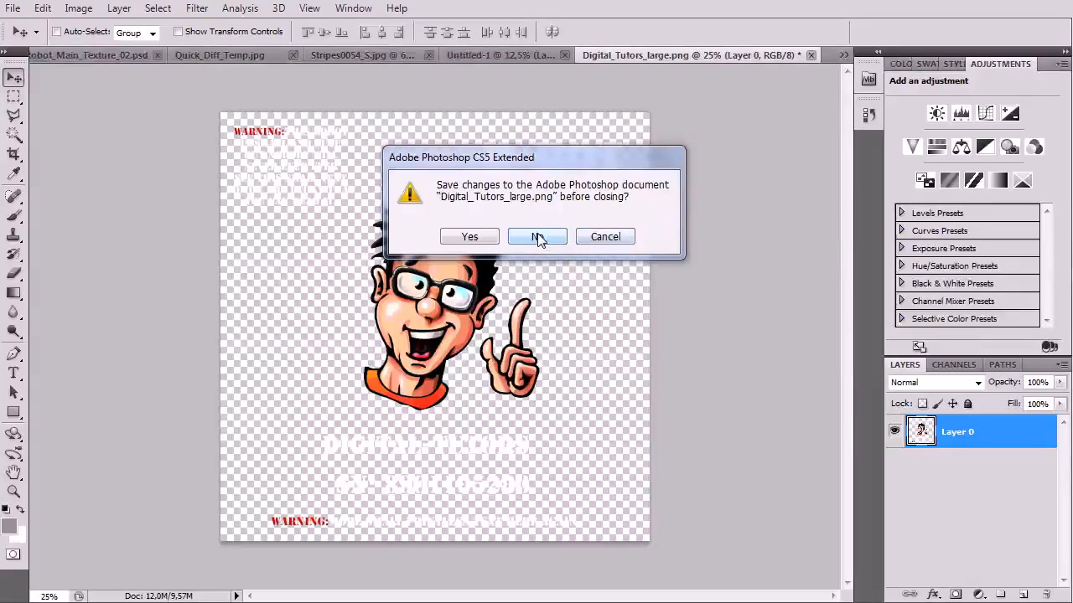
Step: Close Digital_Tutors_large.png without saving and switch to the Projection_Data.psd document
click(541, 240)
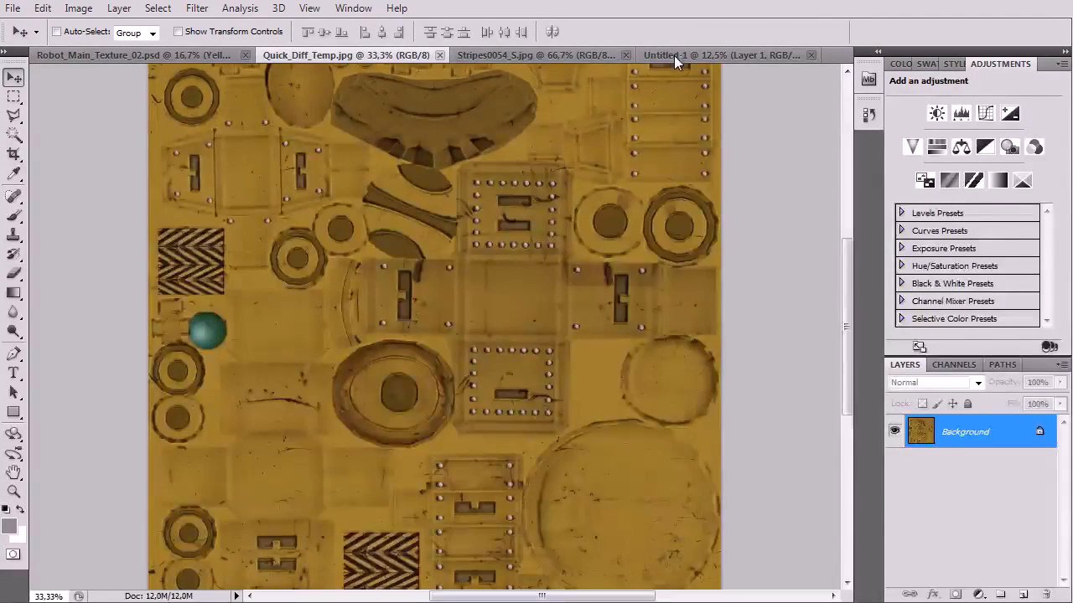
click(674, 55)
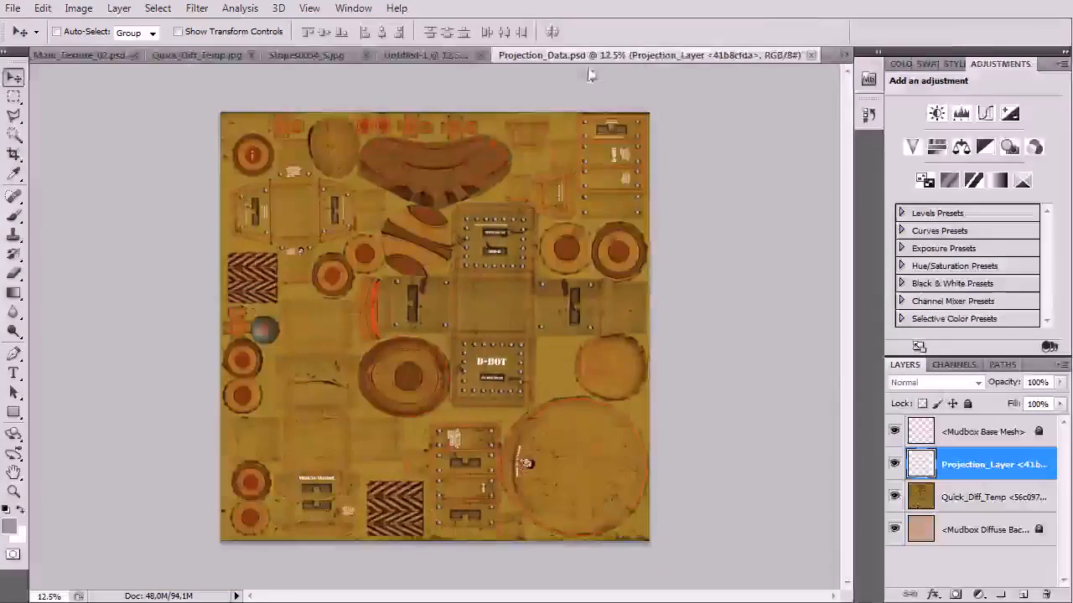
Step: Hide the Mudbox Base Mesh layer so its red wireframe no longer covers the projected decals
click(894, 465)
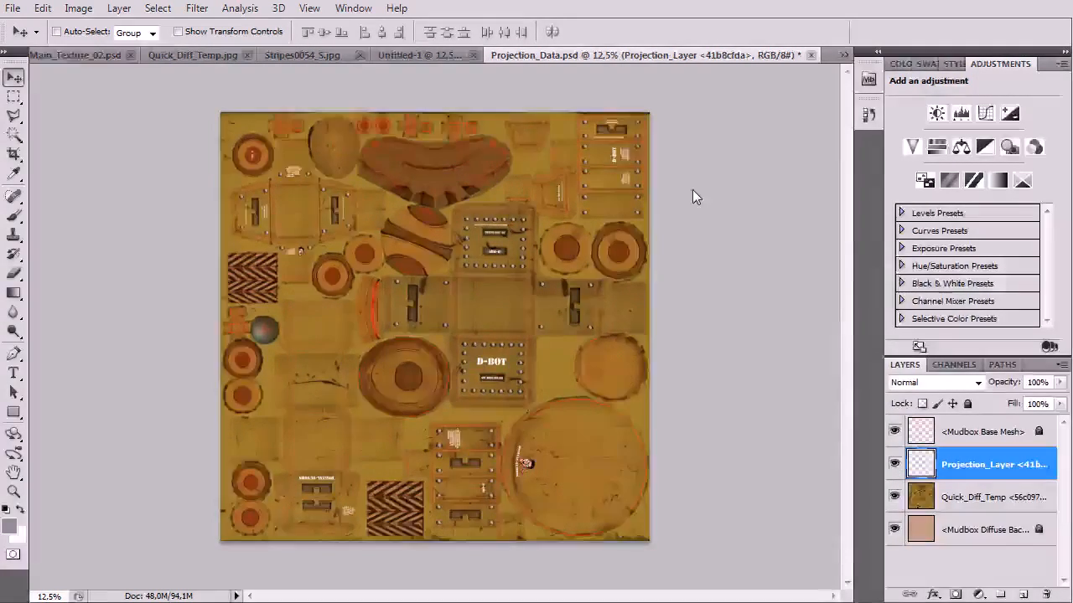
key(ctrl+plus)
key(ctrl+plus)
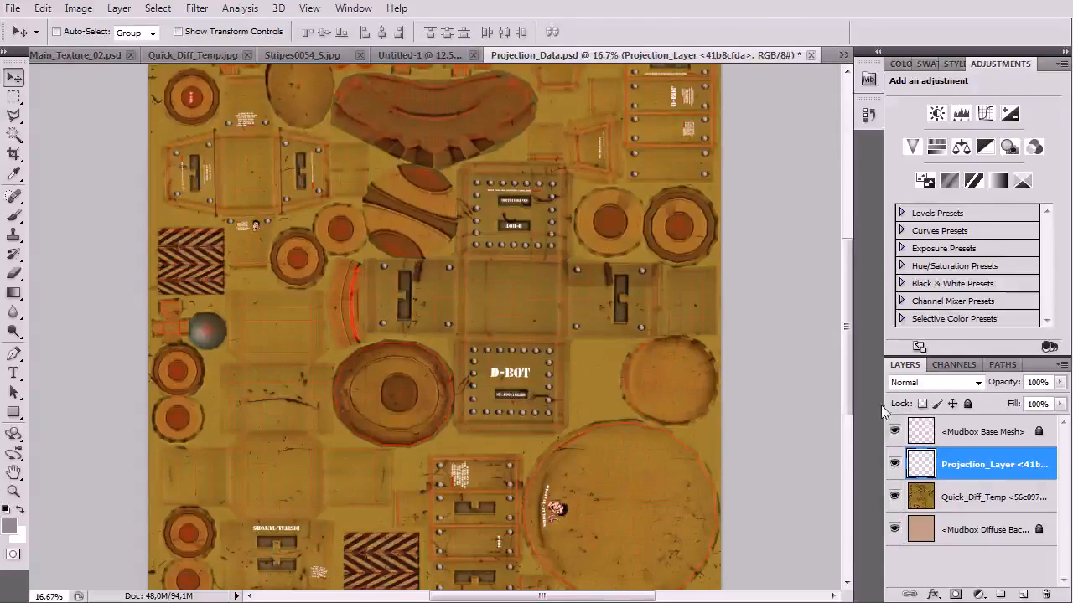
click(894, 464)
click(894, 432)
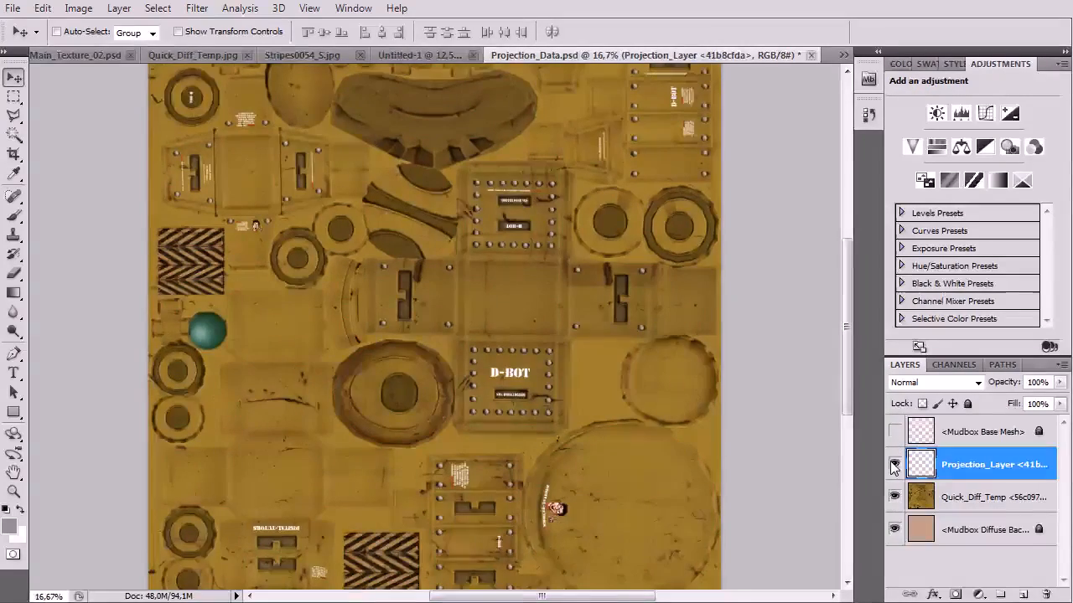
Step: Examine the D-BOT and serial number decals up close, comparing the texture with Projection_Layer shown and hidden
key(ctrl+minus)
key(ctrl+plus)
key(ctrl+plus)
key(ctrl+plus)
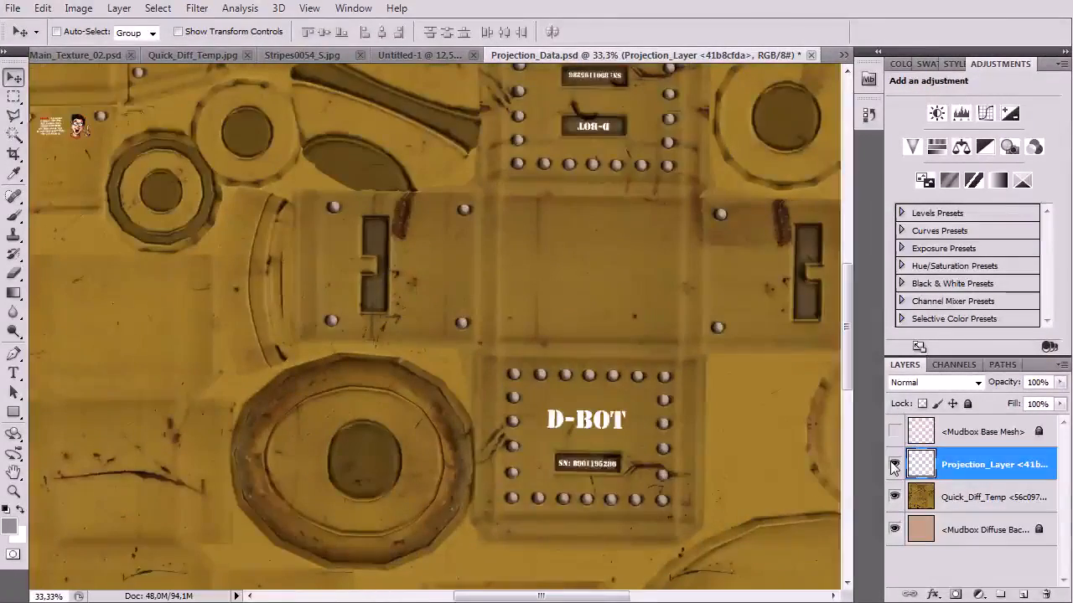
key(ctrl+plus)
click(894, 464)
drag(537, 383, 355, 265)
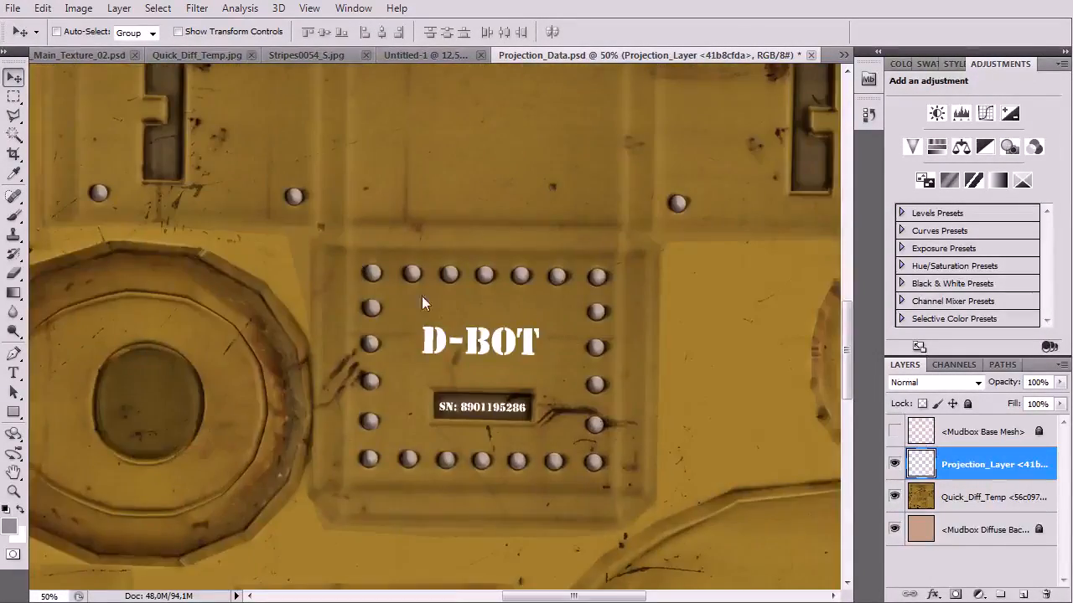
click(895, 465)
click(893, 465)
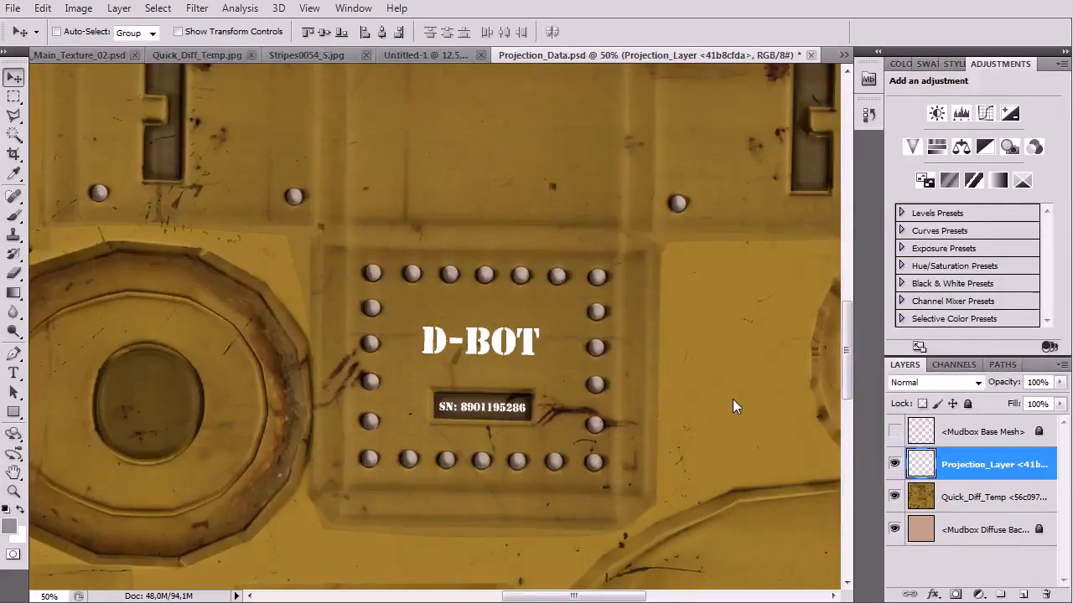
Step: Select the entire canvas on Projection_Layer and cut the decals to the clipboard
key(ctrl+minus)
key(ctrl+minus)
key(ctrl+minus)
key(ctrl+a)
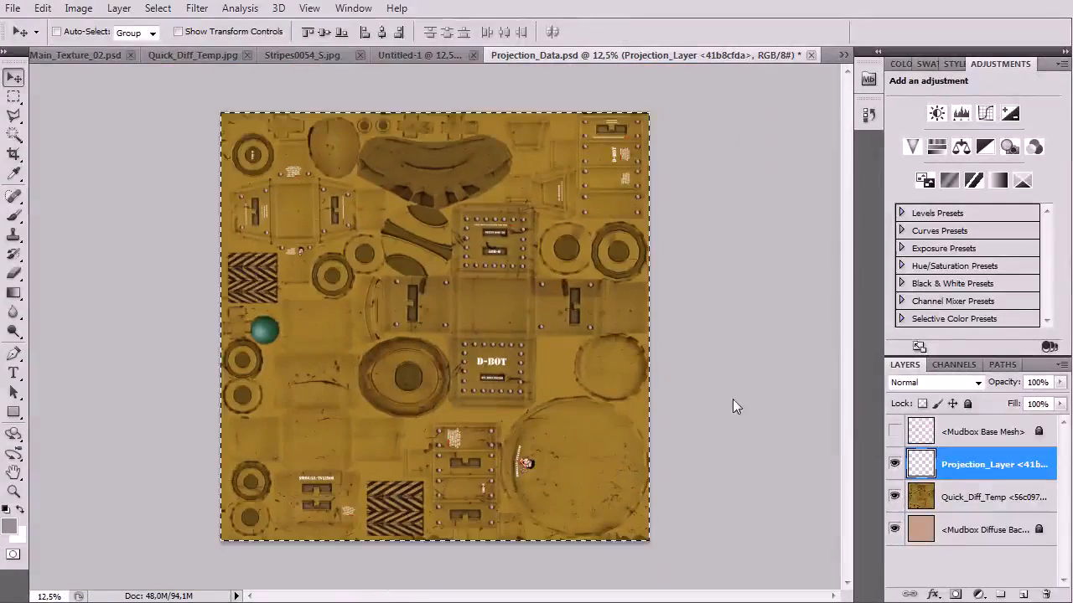
click(42, 9)
click(82, 107)
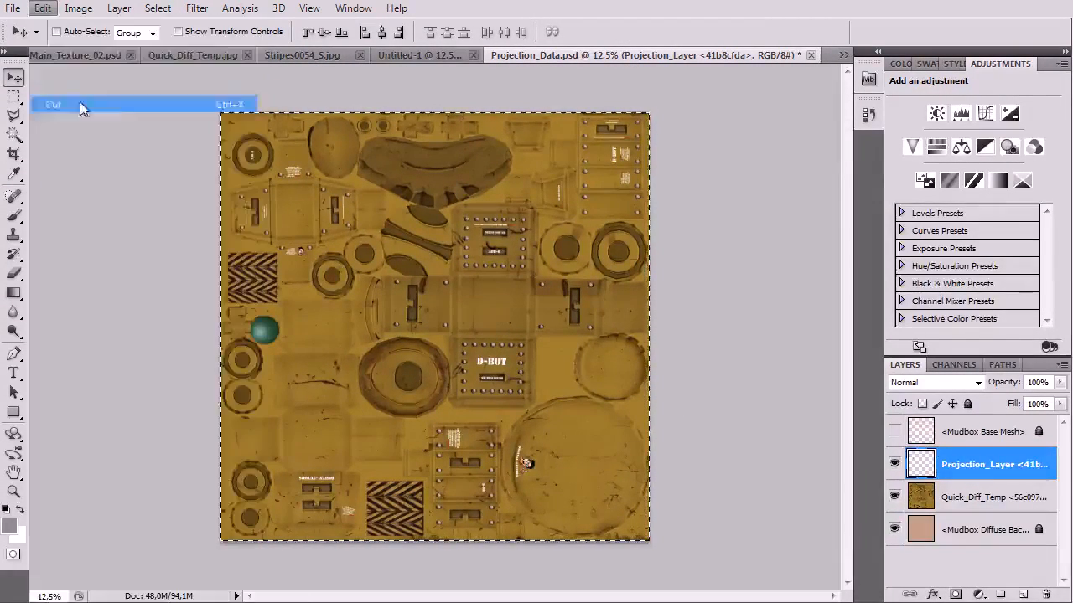
Step: Switch to Robot_Main_Texture_02.psd, make Layer 13 the active layer and clear the existing selection
click(84, 55)
drag(1062, 569, 1063, 437)
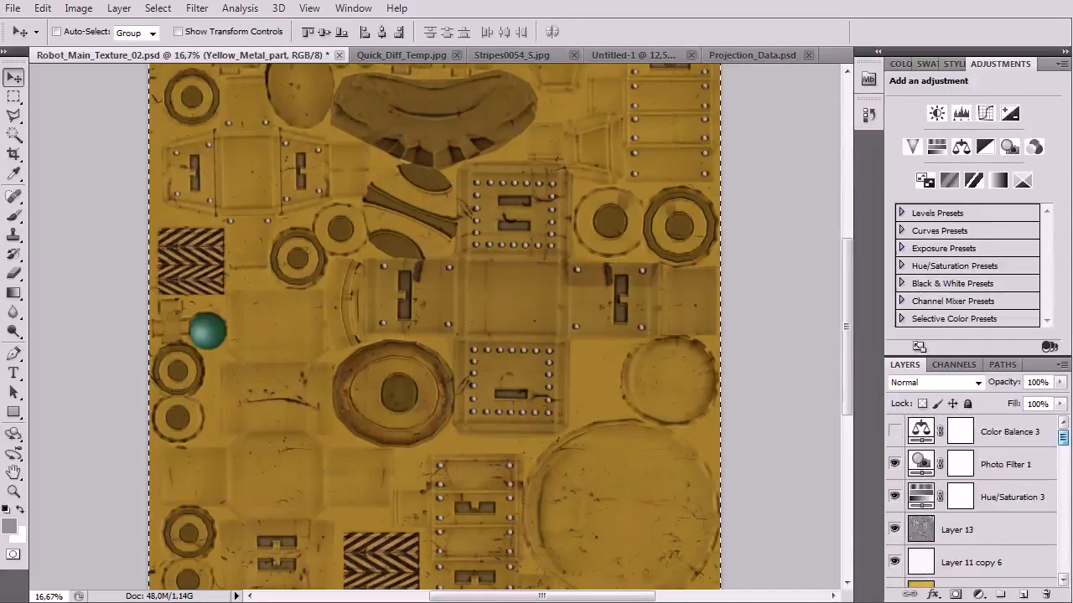
click(977, 526)
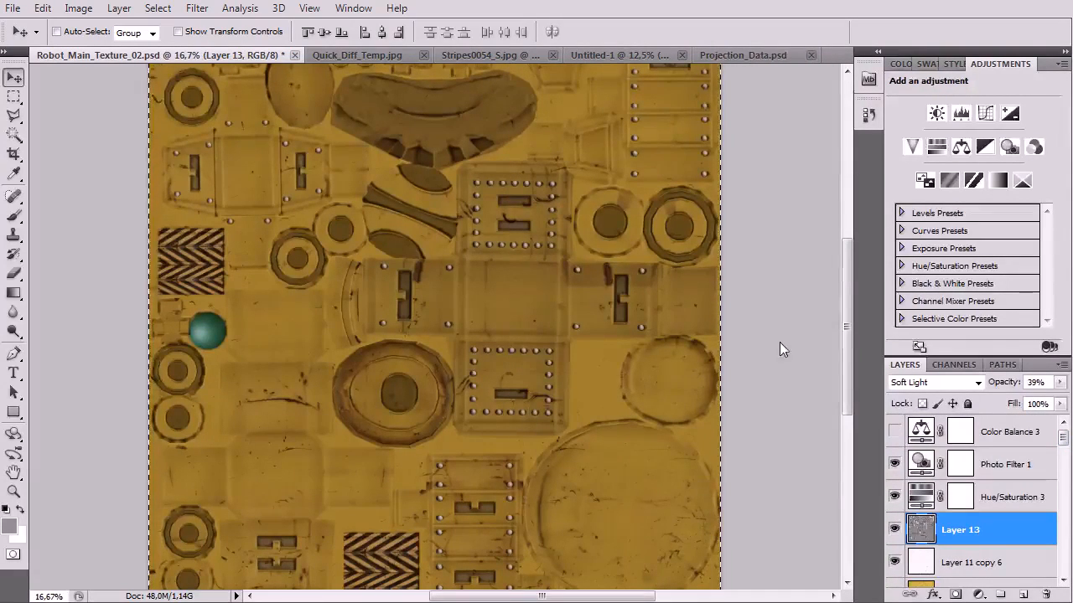
key(ctrl+d)
Step: Paste the decals with Paste In Place as a new layer above Layer 13, replacing an ordinary paste
key(ctrl+v)
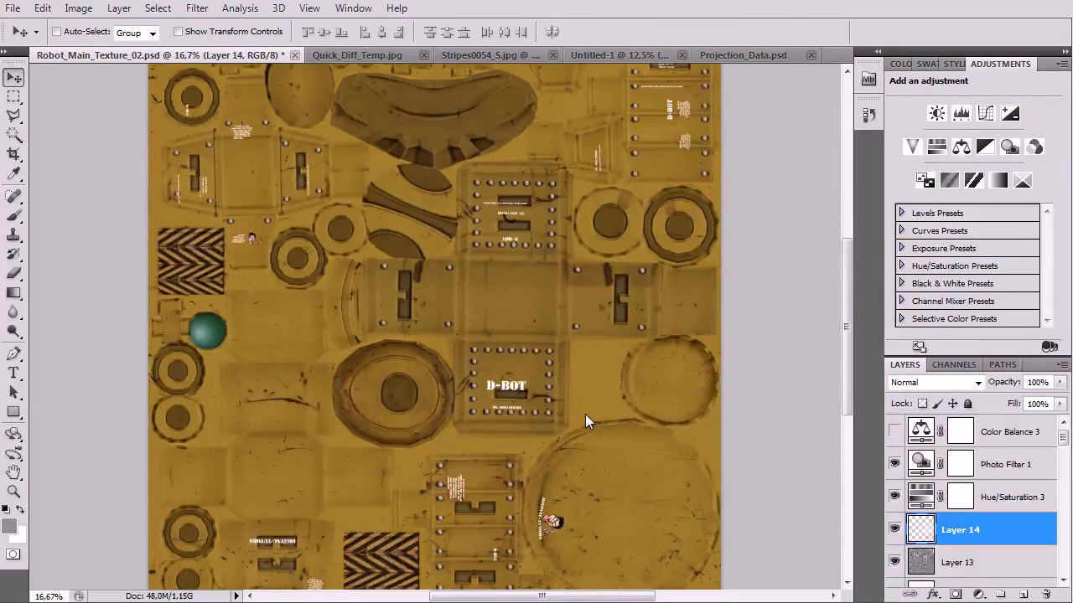
key(ctrl+z)
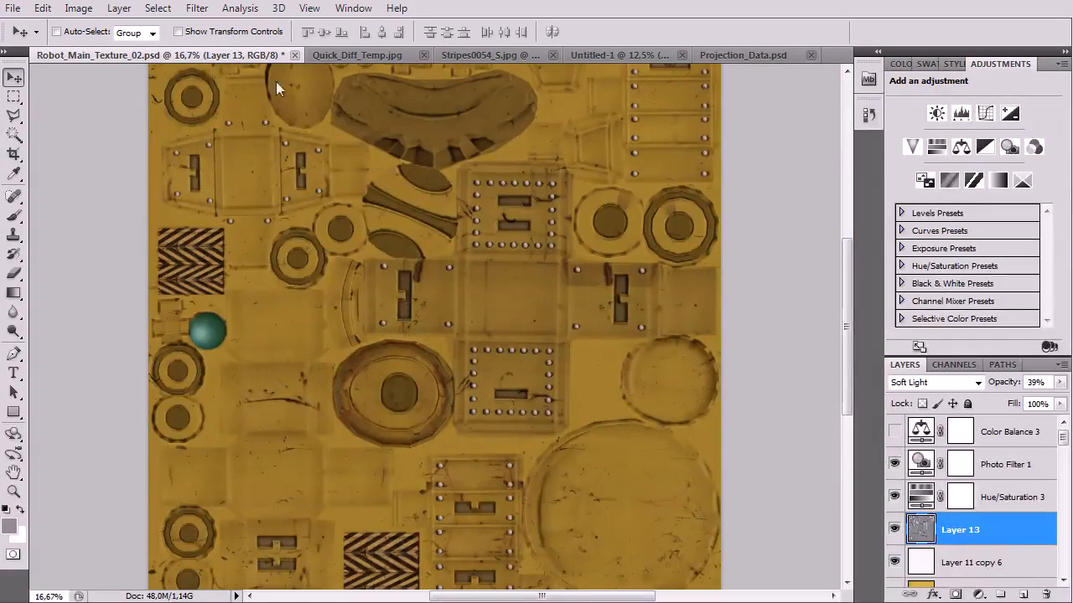
click(43, 9)
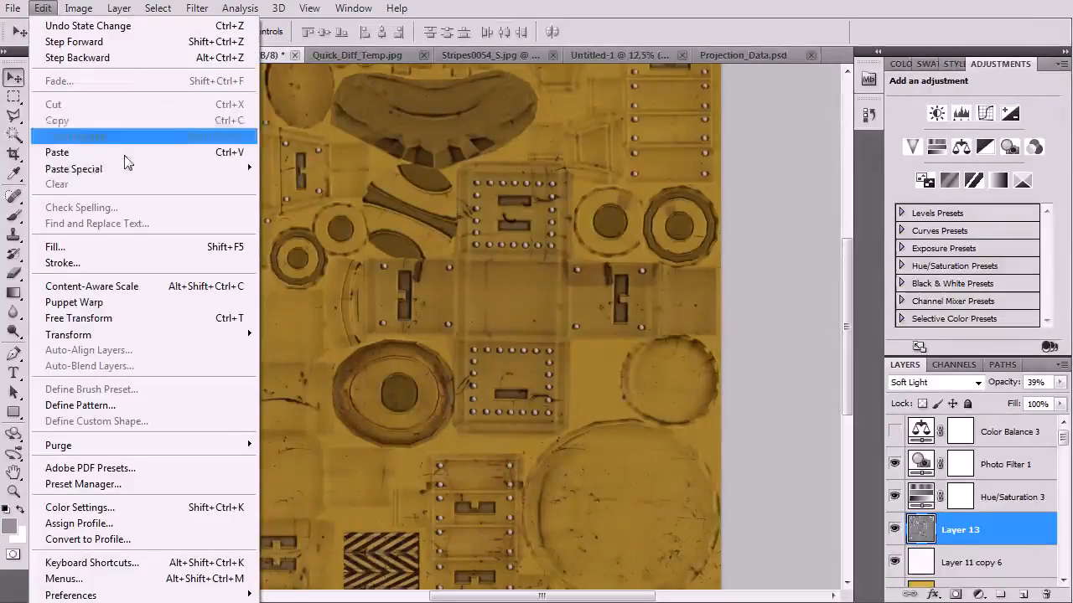
mouse_move(130, 171)
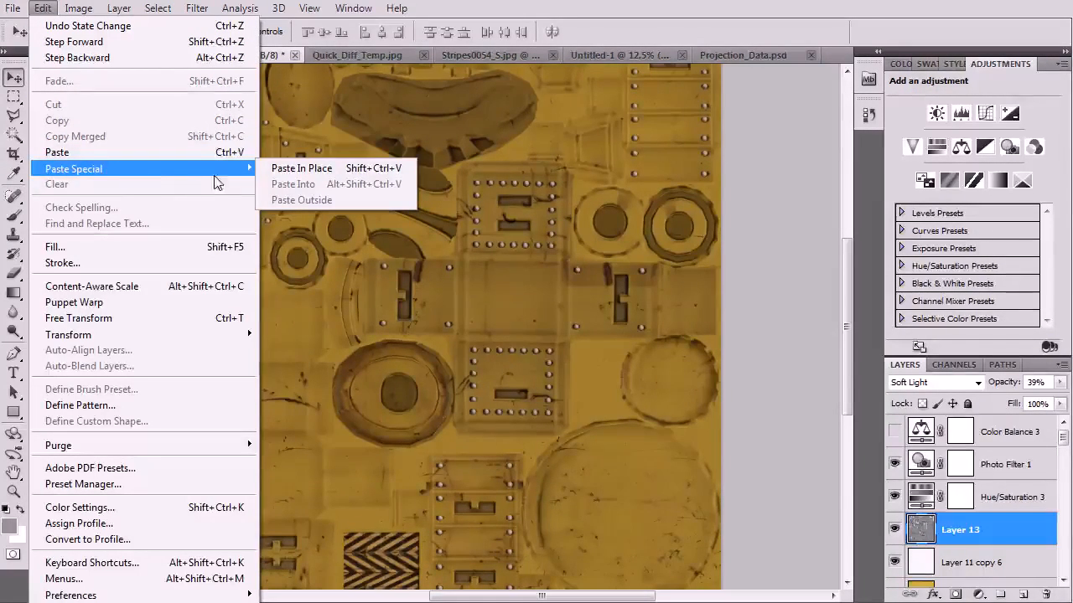
click(327, 170)
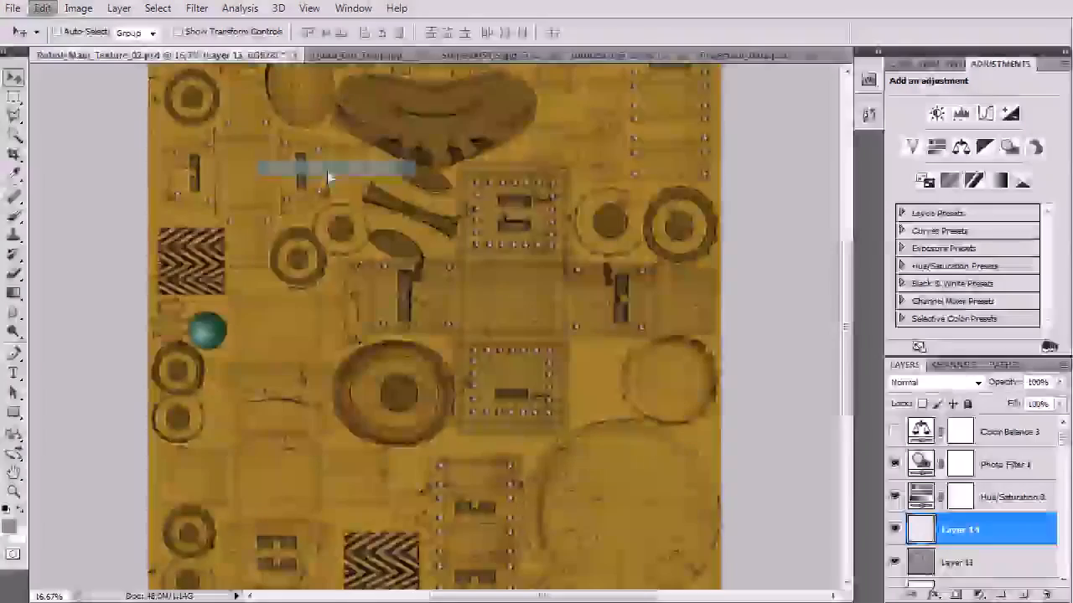
Step: Inspect how the pasted decals line up with the robot texture's panels, from the serial number plate to the warning text and cartoon face
drag(491, 399, 471, 332)
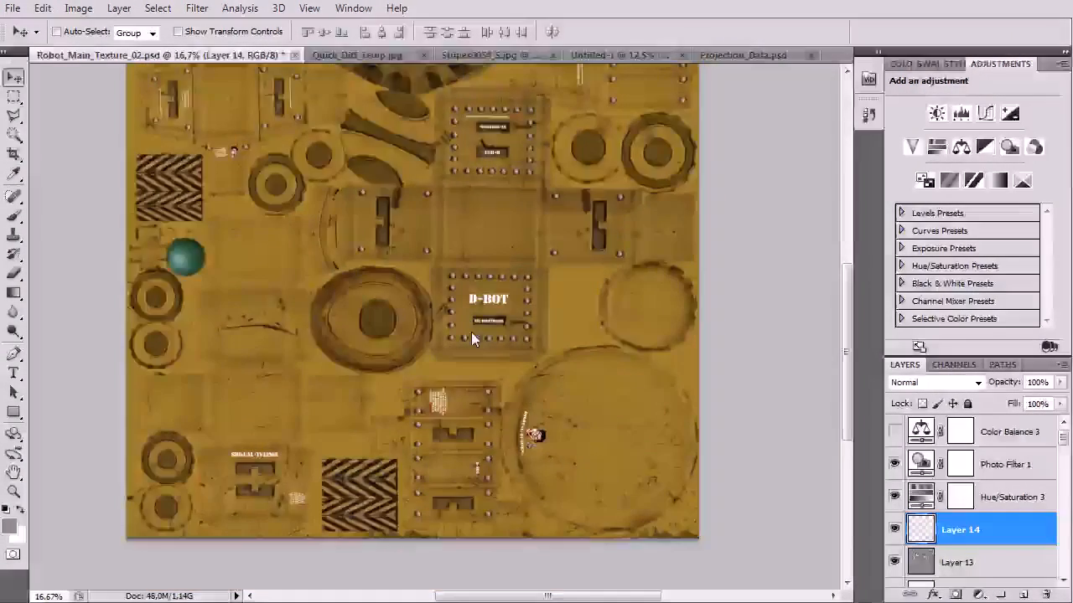
key(ctrl+plus)
key(ctrl+plus)
key(ctrl+plus)
key(ctrl+plus)
key(ctrl+plus)
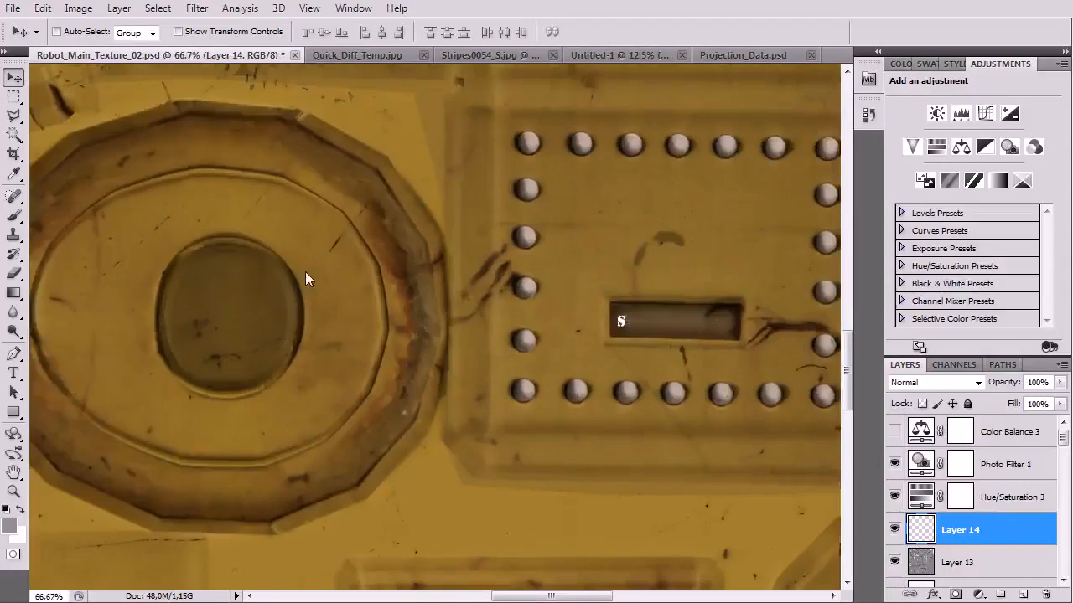
drag(358, 333, 525, 483)
drag(388, 235, 446, 570)
drag(377, 298, 391, 586)
drag(382, 371, 442, 414)
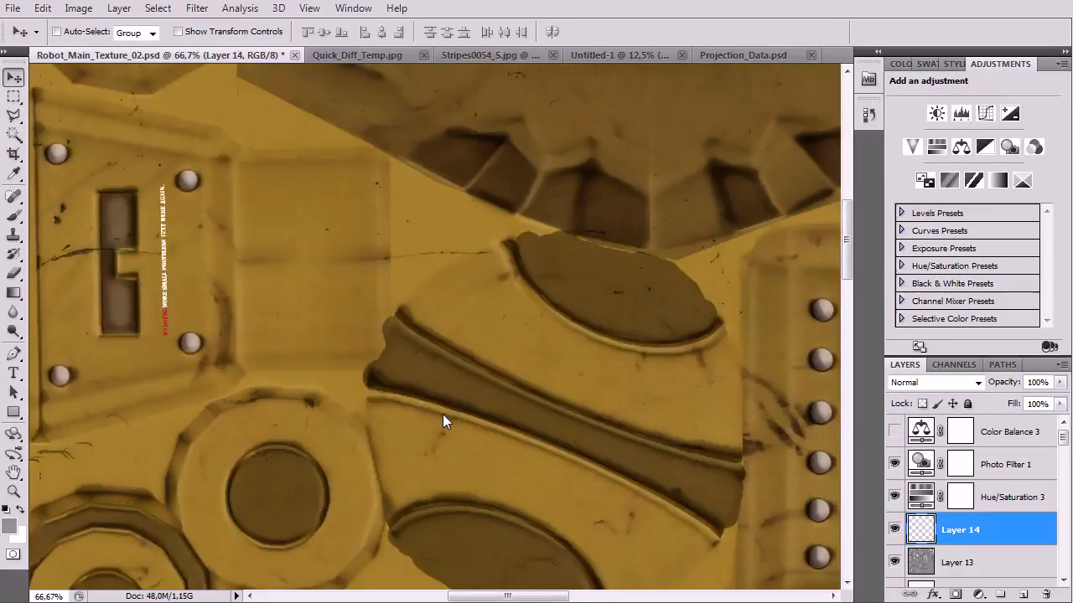
key(ctrl+minus)
key(ctrl+minus)
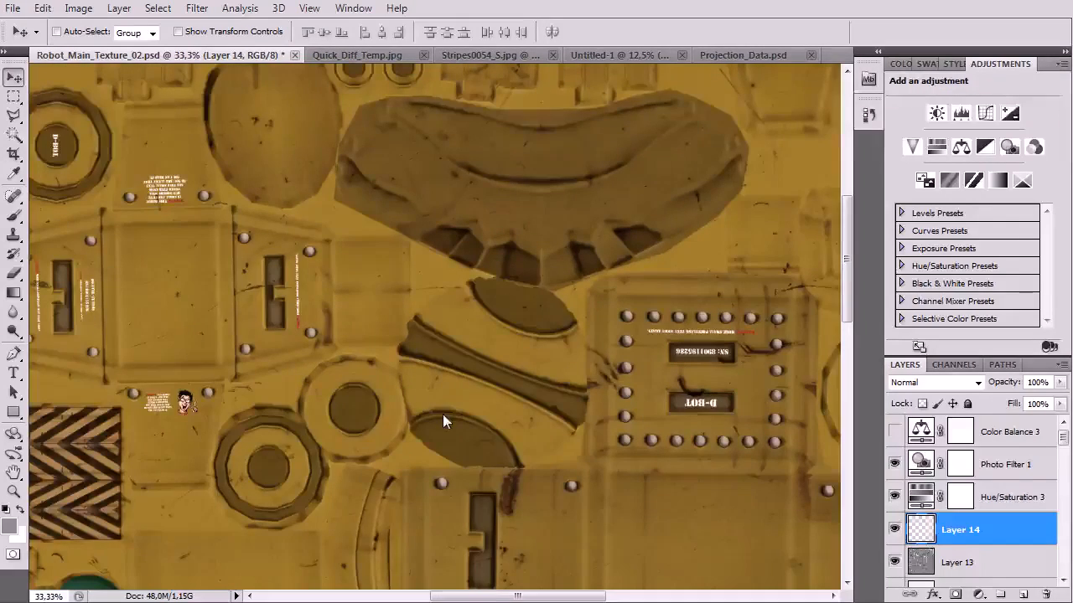
drag(372, 294, 607, 216)
key(ctrl+plus)
key(ctrl+plus)
key(ctrl+plus)
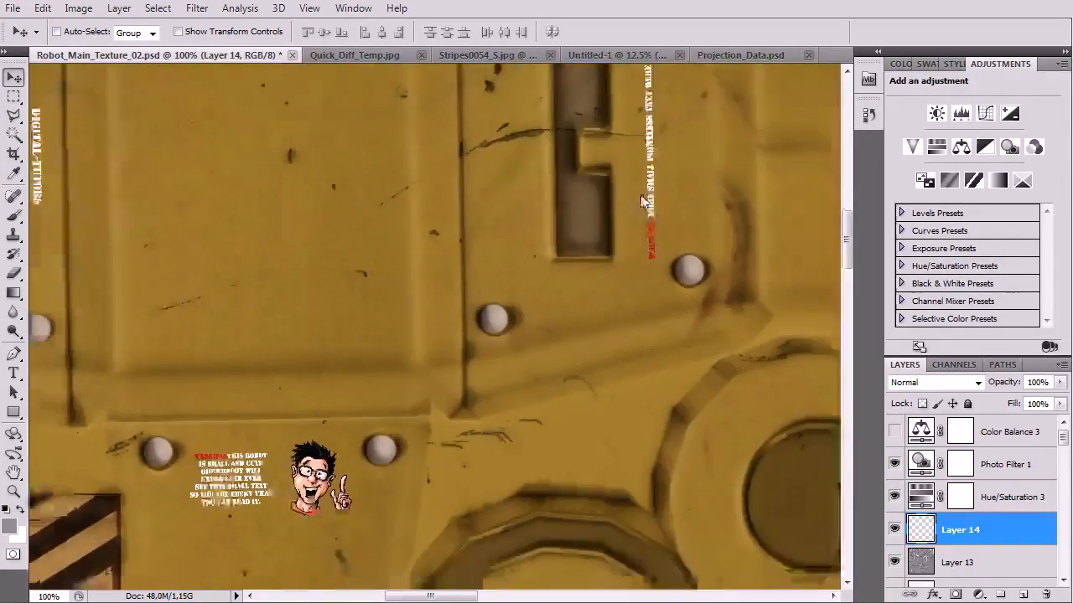
Step: Compare blend modes such as Soft Light, Pin Light and Subtract on Layer 14 and set it to Saturation
click(943, 385)
click(912, 386)
key(Down)
key(Down)
key(Down)
key(Down)
key(Down)
key(Down)
key(Down)
key(Down)
key(Down)
key(Down)
key(Down)
key(Down)
key(Down)
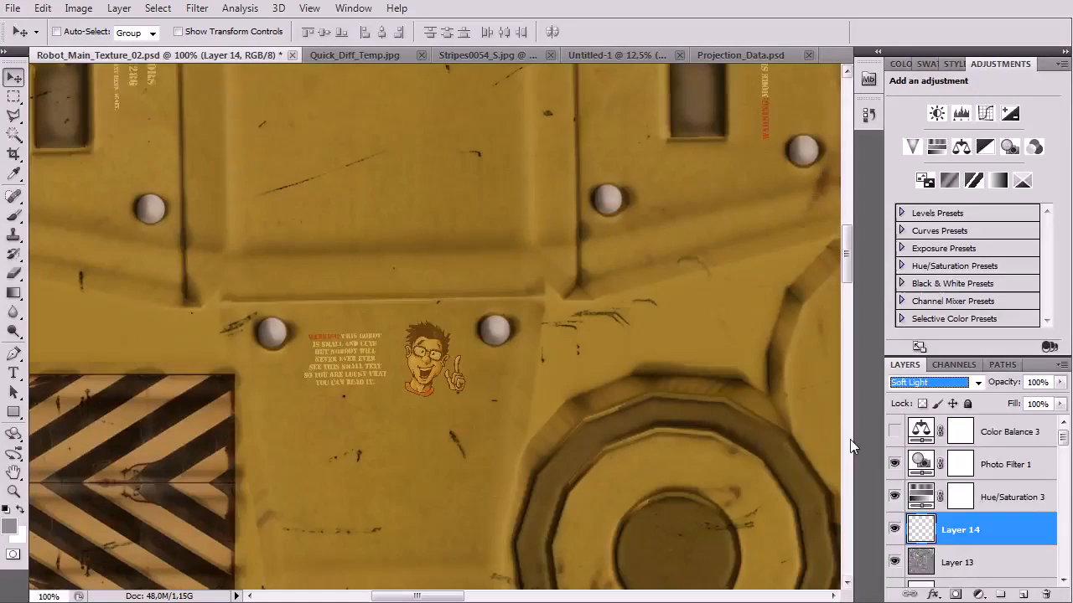
key(Down)
key(Down)
key(Up)
key(Down)
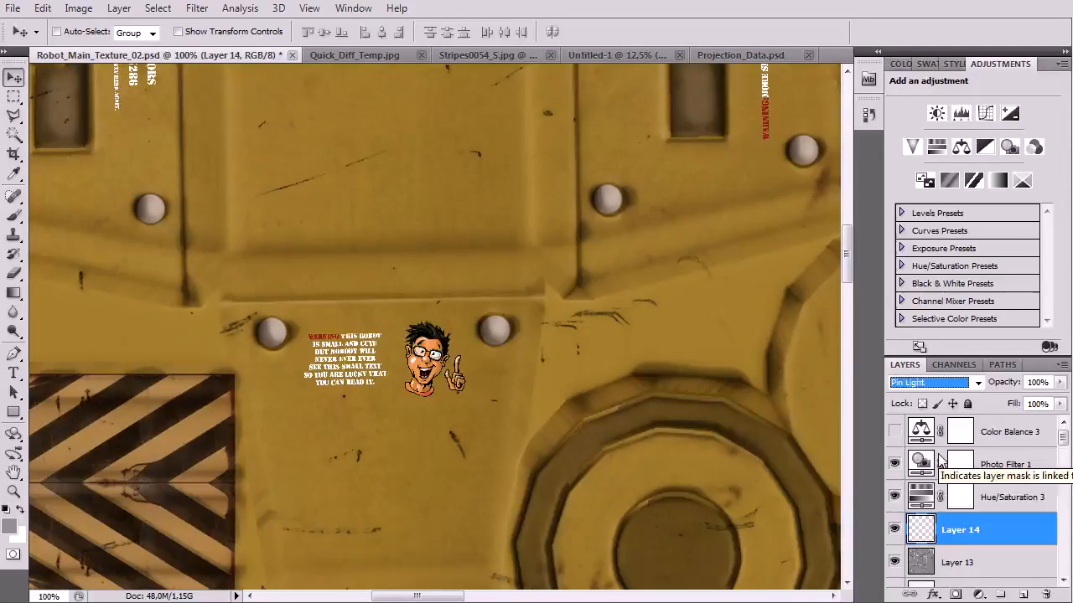
key(Down)
key(Down)
key(Down)
key(Down)
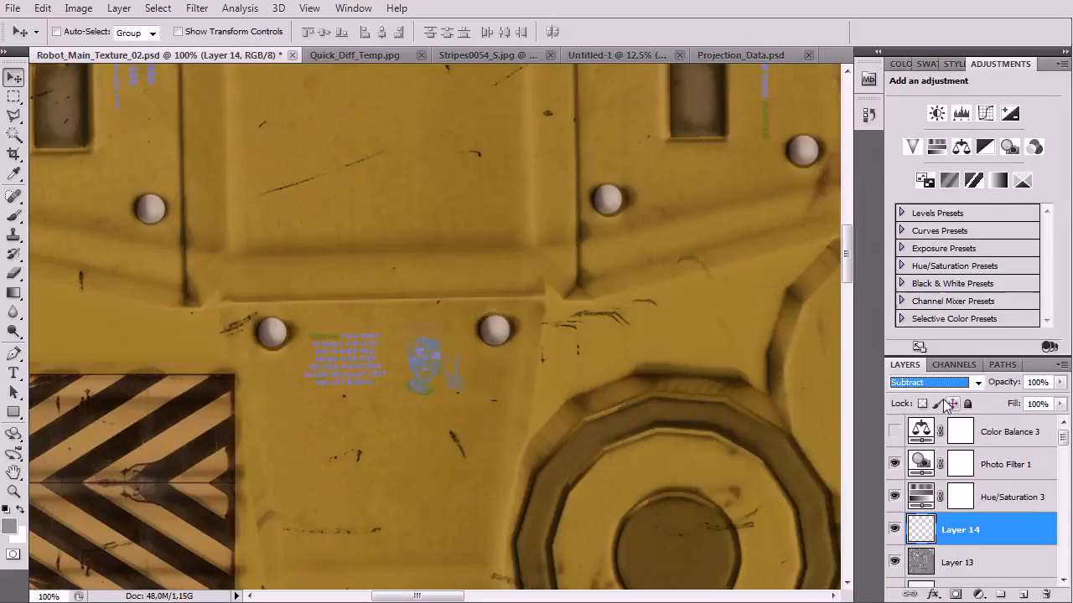
key(Down)
key(Down)
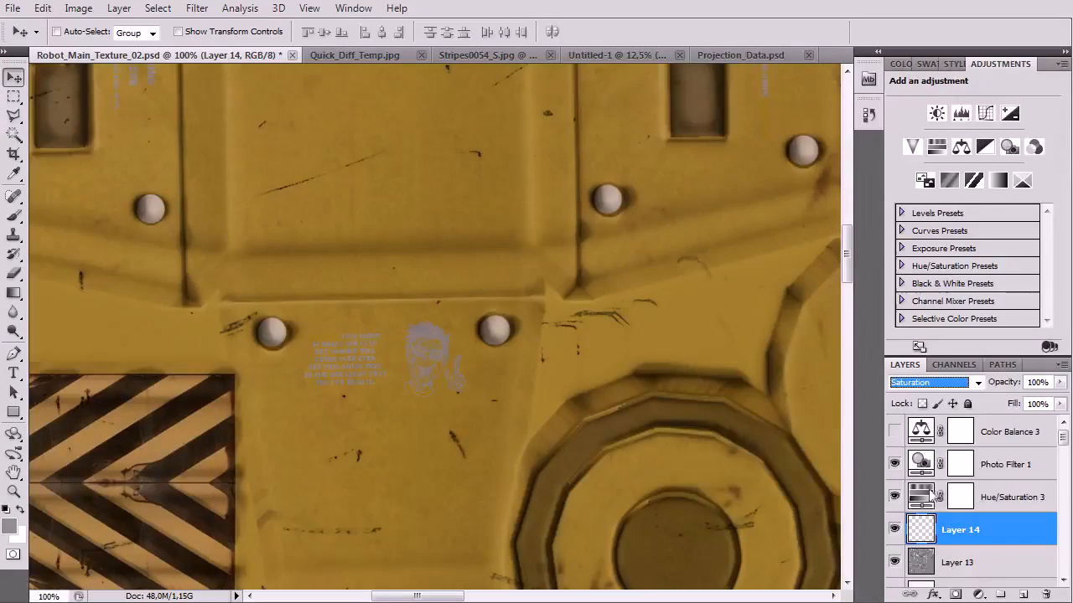
Step: Duplicate Layer 14 with the decals
right_click(977, 529)
click(970, 184)
key(Return)
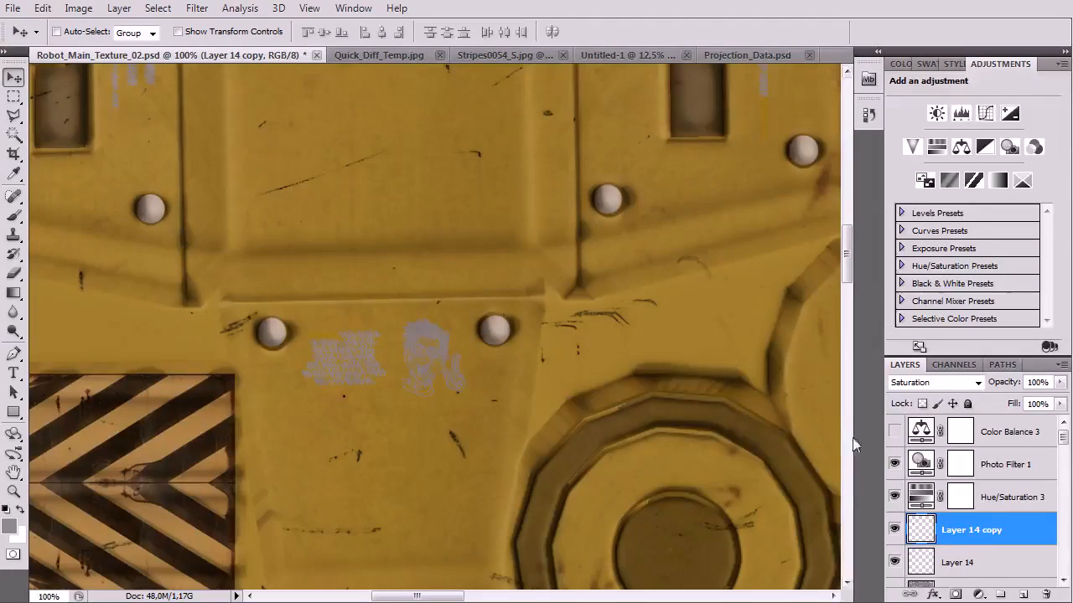
Step: Try the blend modes from Color Burn through Hard Light on Layer 14 copy
click(914, 383)
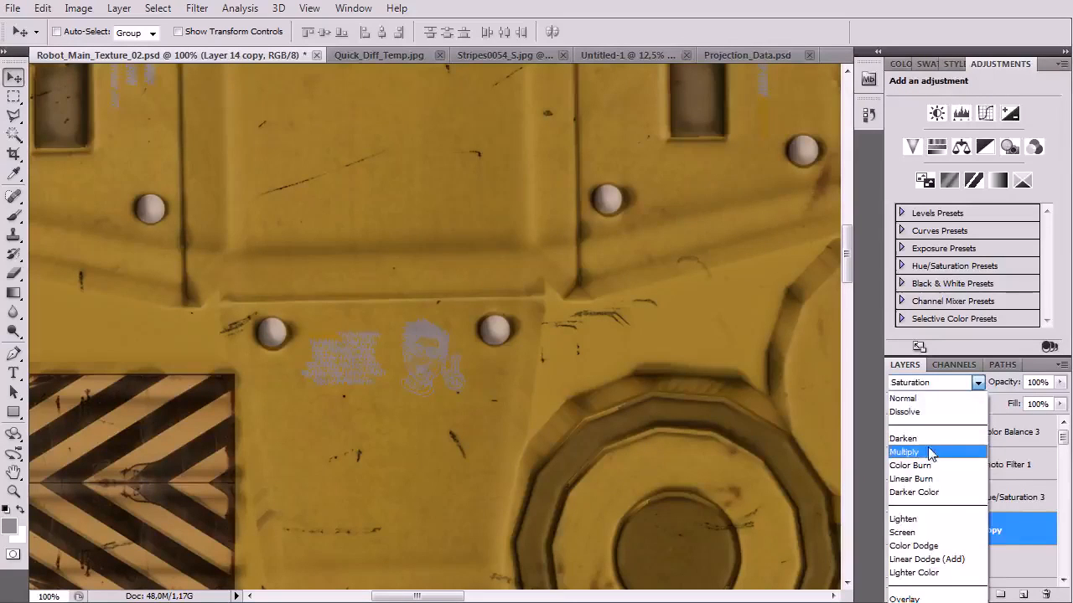
click(921, 465)
key(Down)
key(Down)
key(Down)
key(Down)
key(Down)
key(Down)
key(Down)
key(Down)
key(Down)
key(Down)
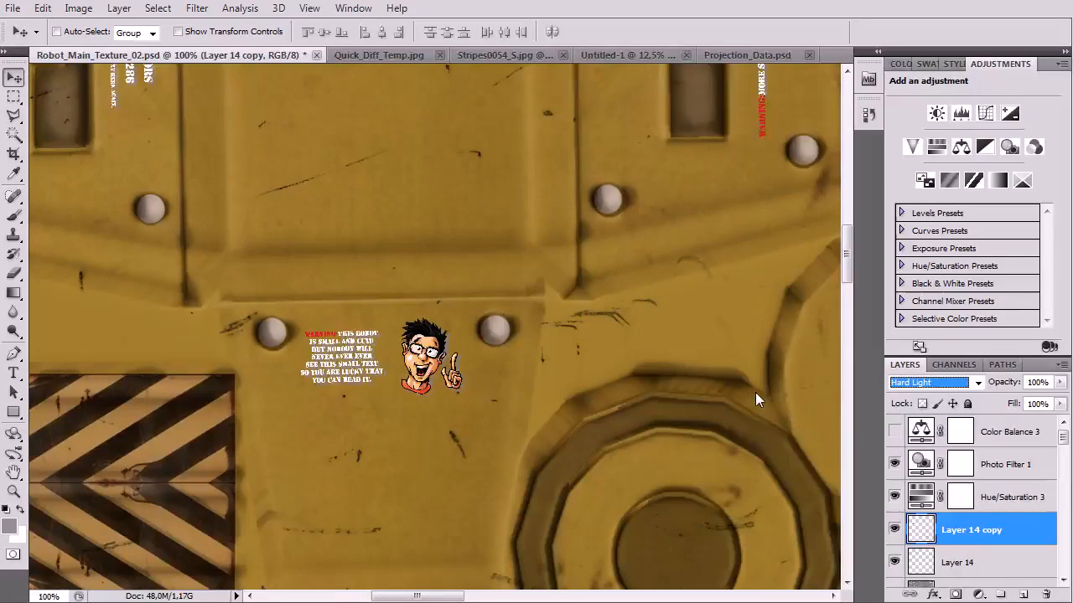
Step: Try the blend modes from Saturation back to Difference on Layer 14 copy
click(910, 382)
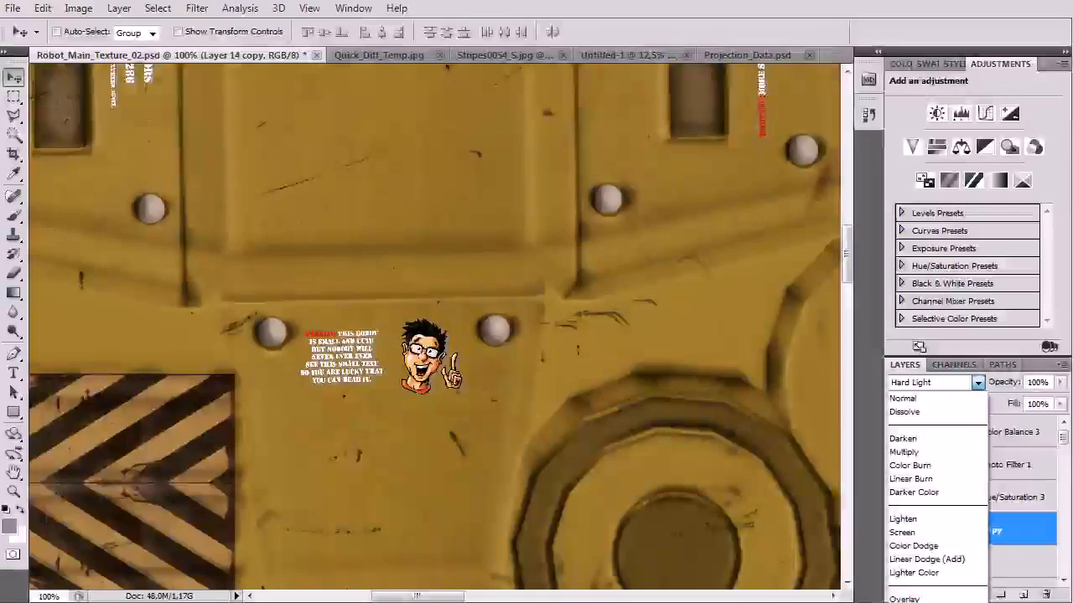
click(908, 602)
key(Up)
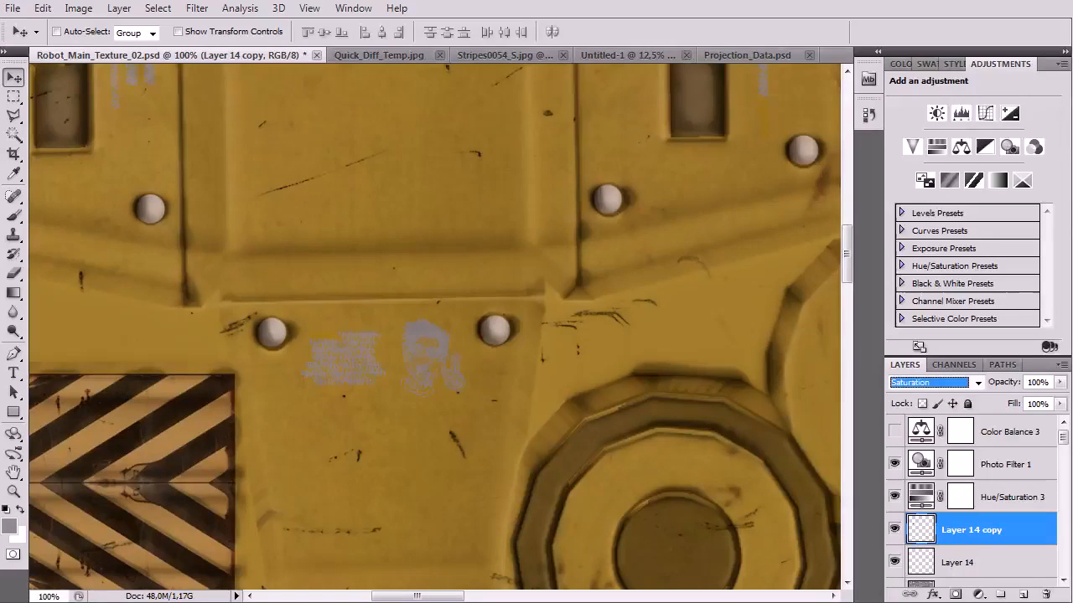
key(Up)
key(Up)
key(Up)
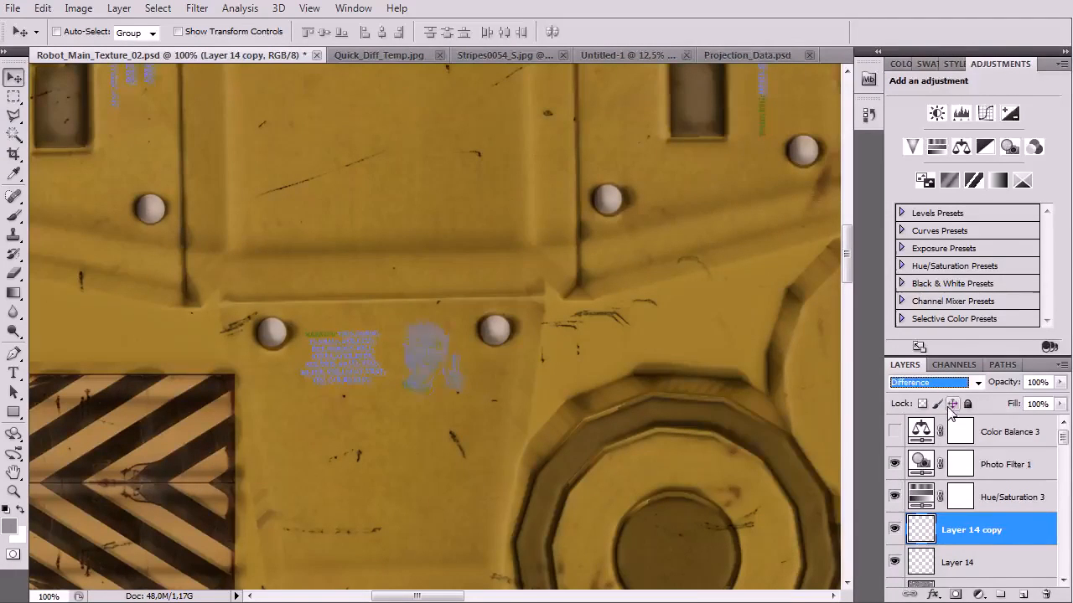
Step: Set the blend mode of Layer 14 copy to Soft Light and check the face and warning text up close
click(955, 384)
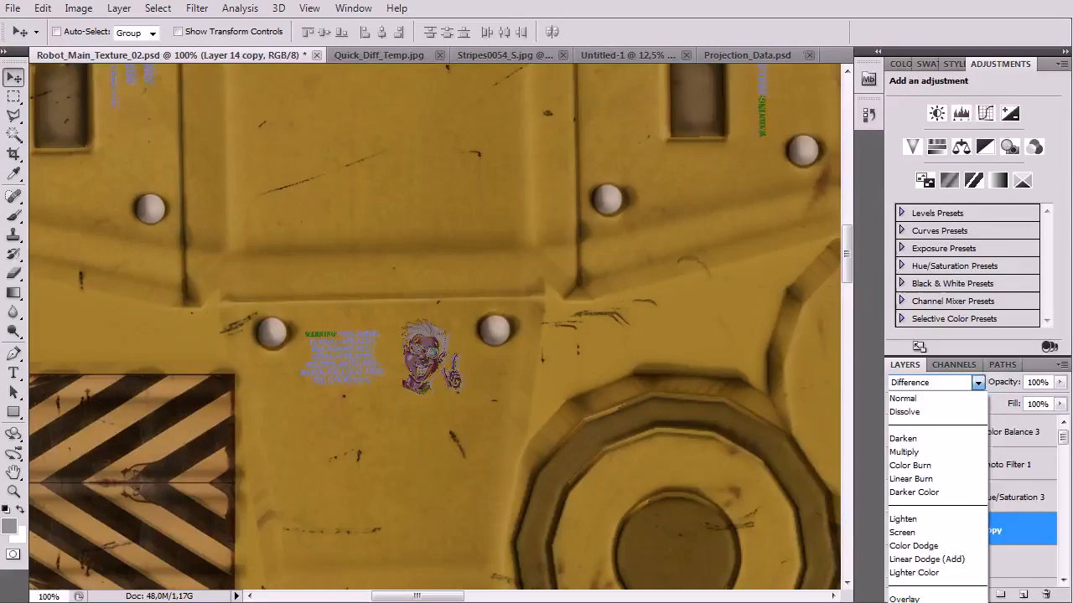
click(921, 602)
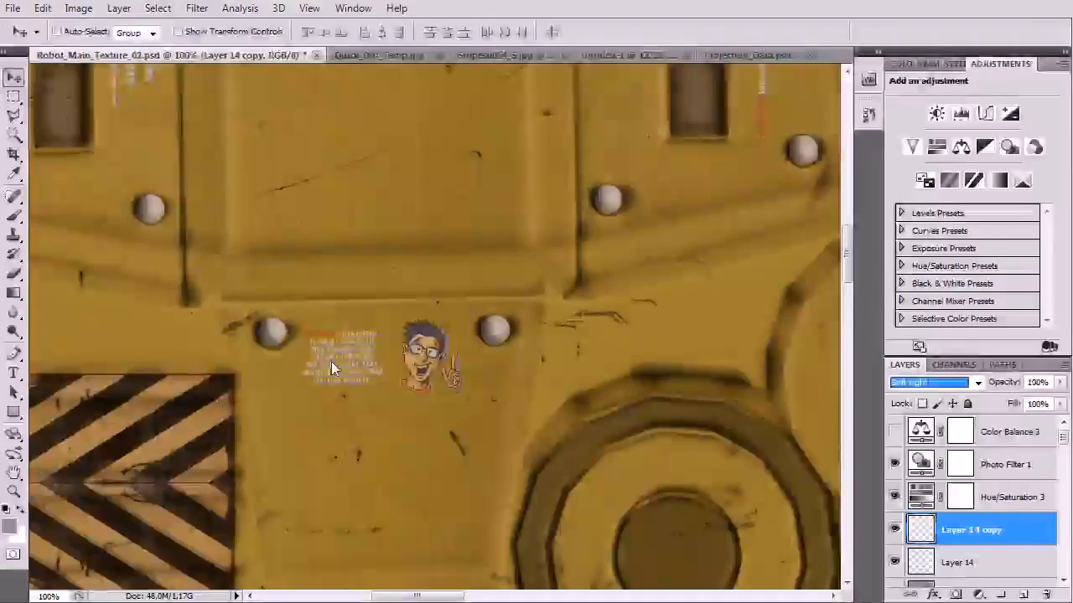
key(ctrl+plus)
key(ctrl+plus)
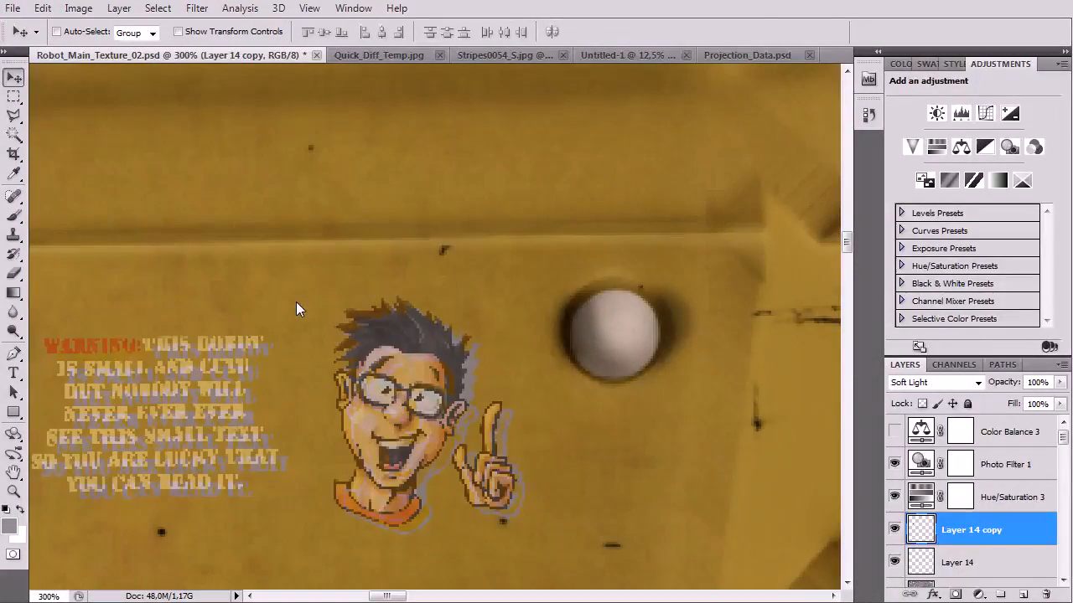
Step: Nudge Layer 14 copy right and down until its face and warning text line up with the decals on Layer 14
key(Right)
key(Right)
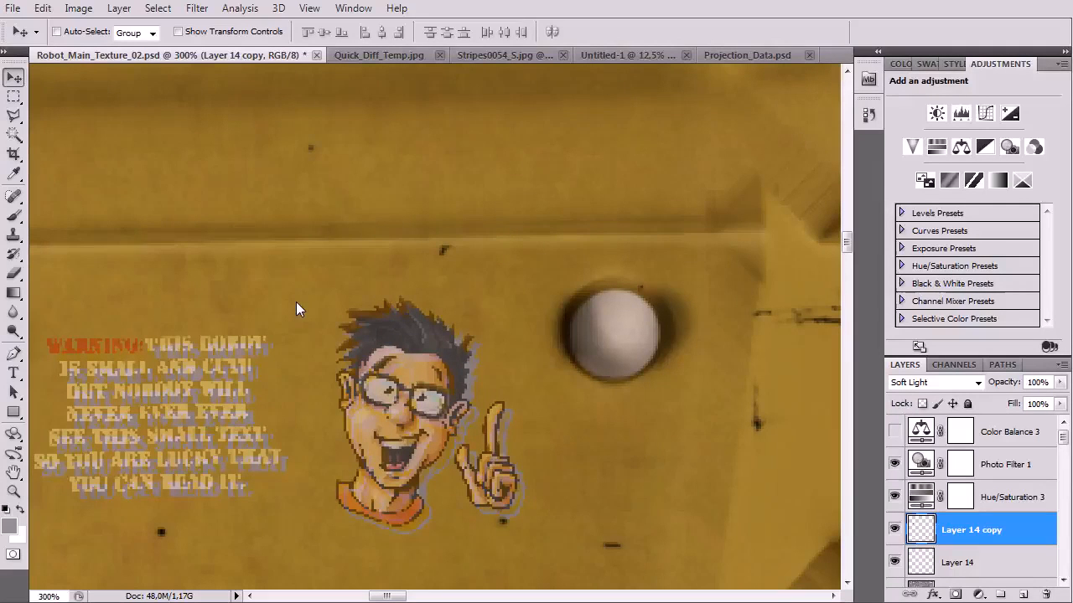
key(Down)
key(Down)
key(Down)
key(Right)
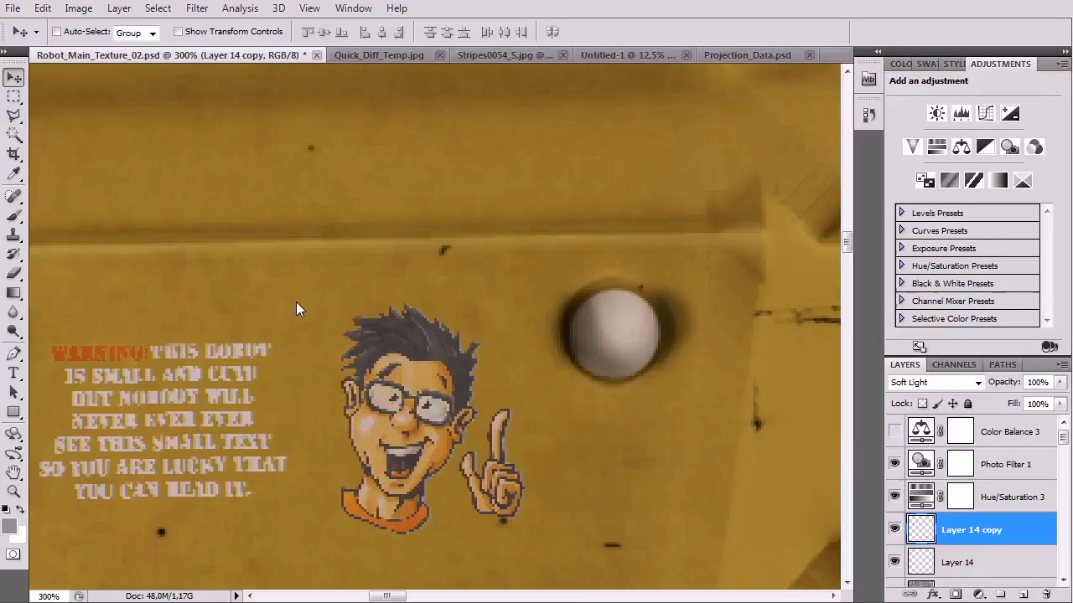
drag(271, 459, 493, 439)
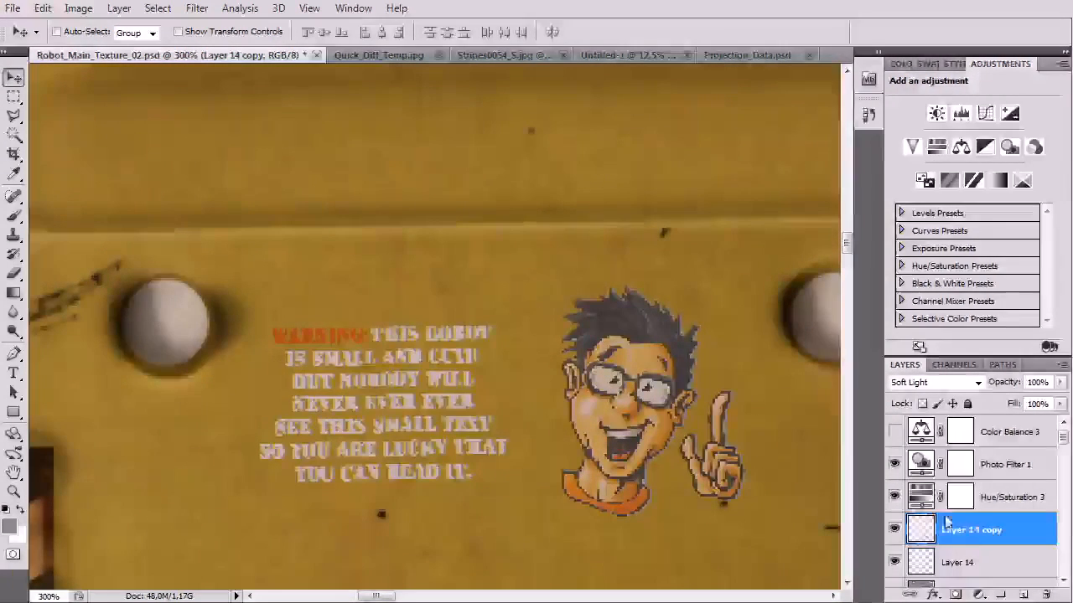
Step: Duplicate Layer 14 copy and set the duplicate's opacity to 47%
right_click(973, 533)
click(993, 196)
key(ctrl+minus)
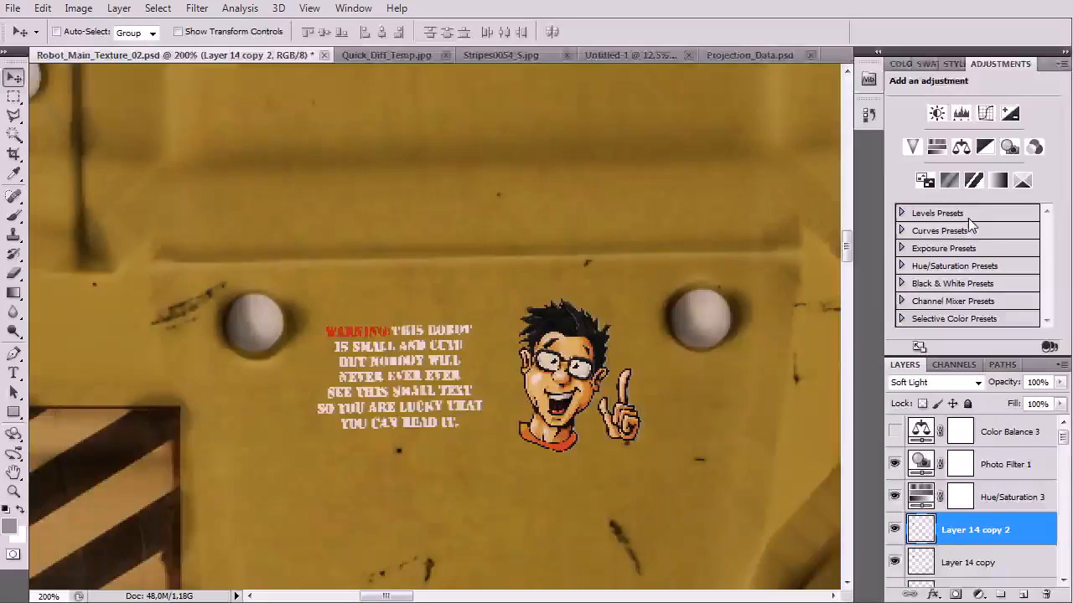
click(1060, 382)
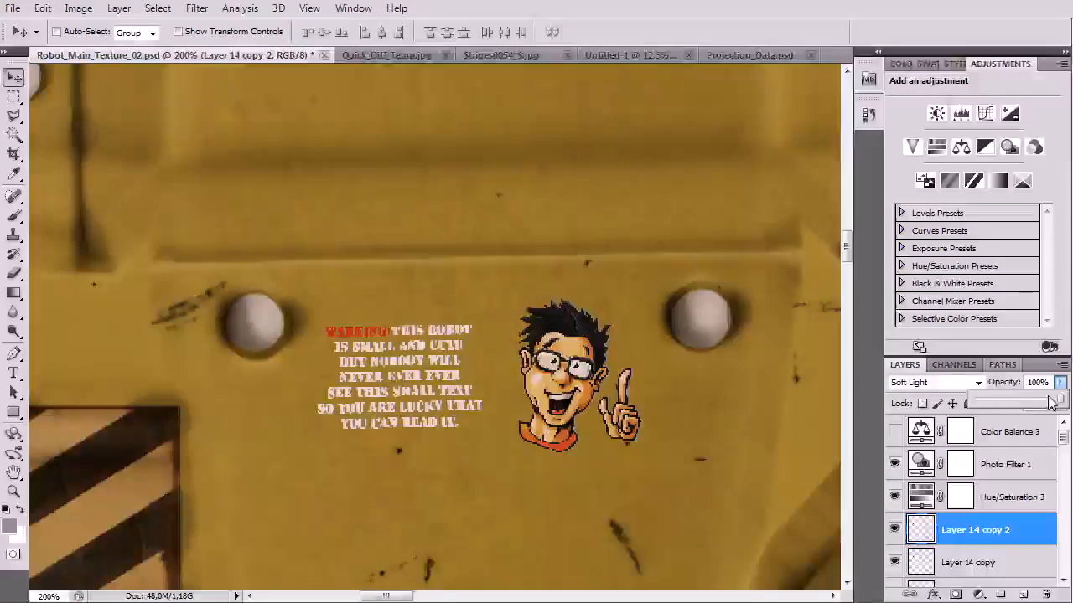
drag(1056, 403, 1034, 403)
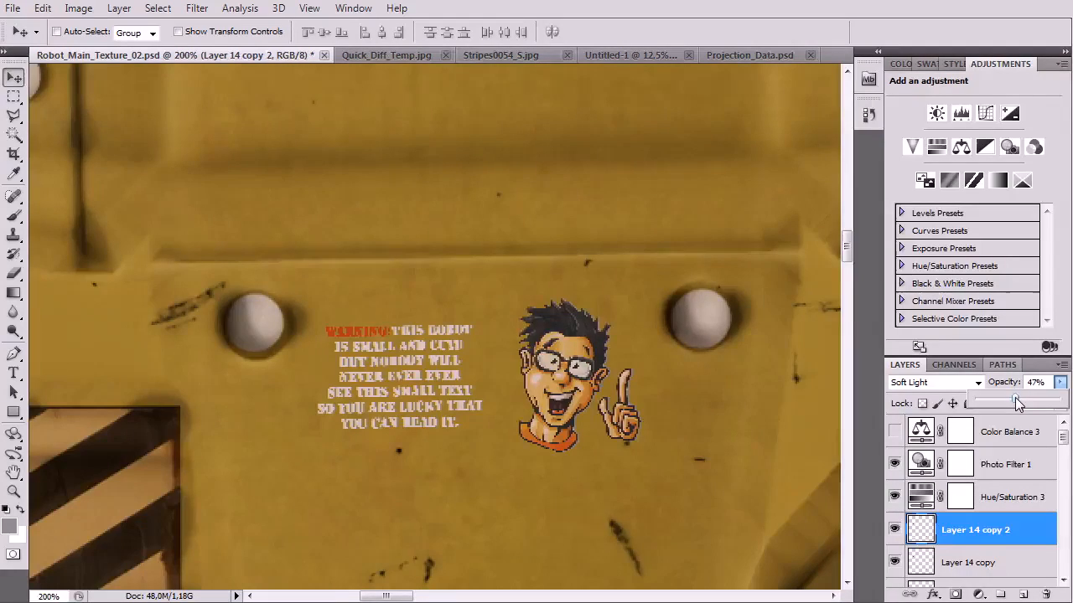
Step: Examine how the blended decals look across the whole robot texture
key(ctrl+minus)
key(ctrl+minus)
key(ctrl+minus)
key(ctrl+minus)
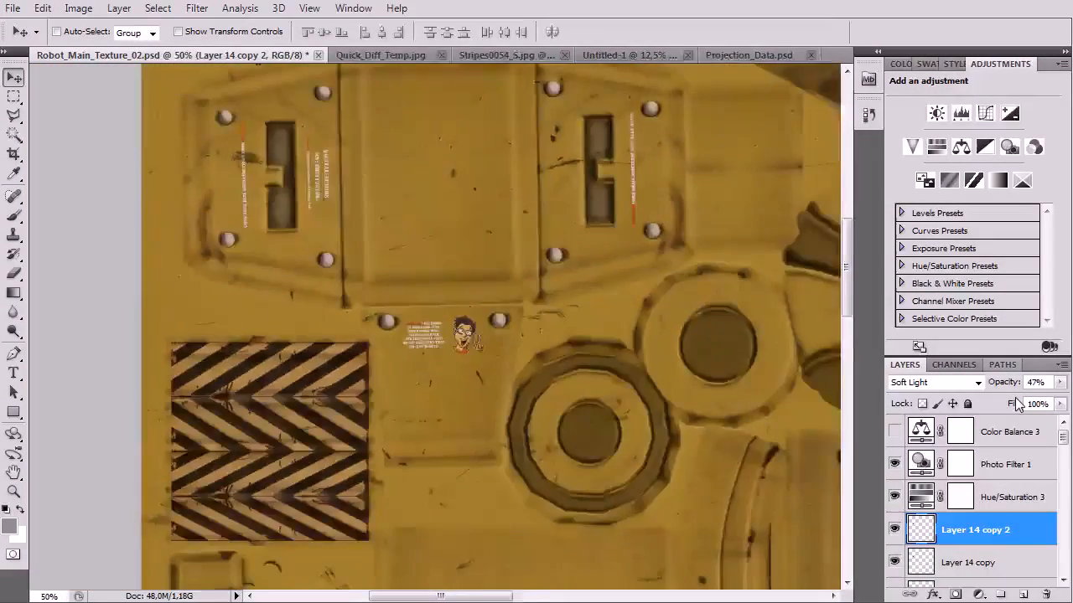
key(ctrl+minus)
key(ctrl+minus)
key(ctrl+minus)
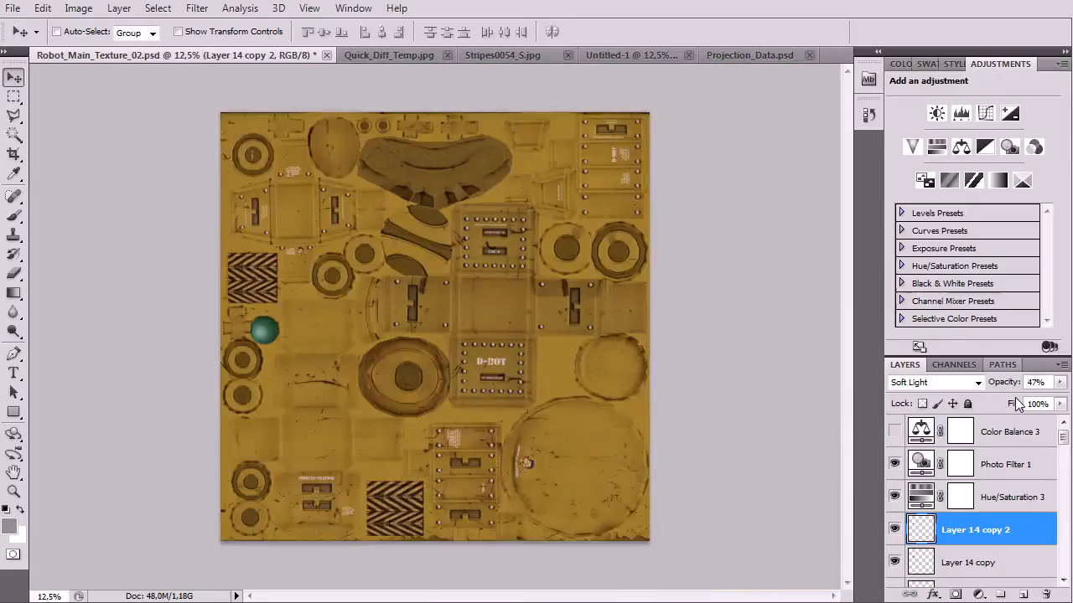
key(ctrl+plus)
key(ctrl+plus)
drag(550, 427, 484, 286)
key(ctrl+minus)
key(ctrl+minus)
Step: Copy the entire merged texture from Robot_Main_Texture_02.psd and paste it into Quick_Diff_Temp.jpg as a new layer
key(ctrl+a)
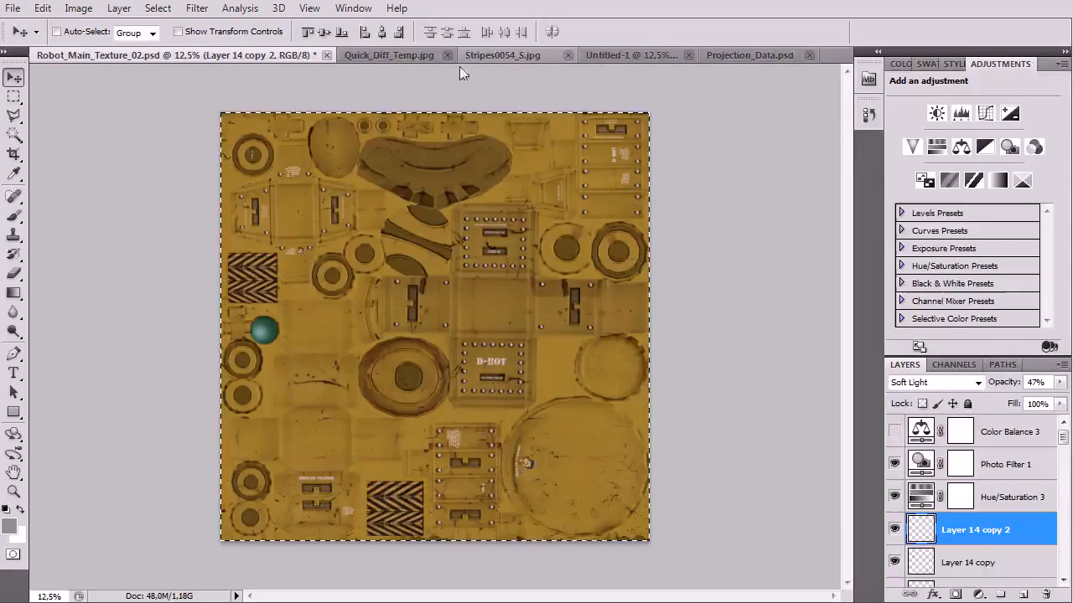
click(398, 56)
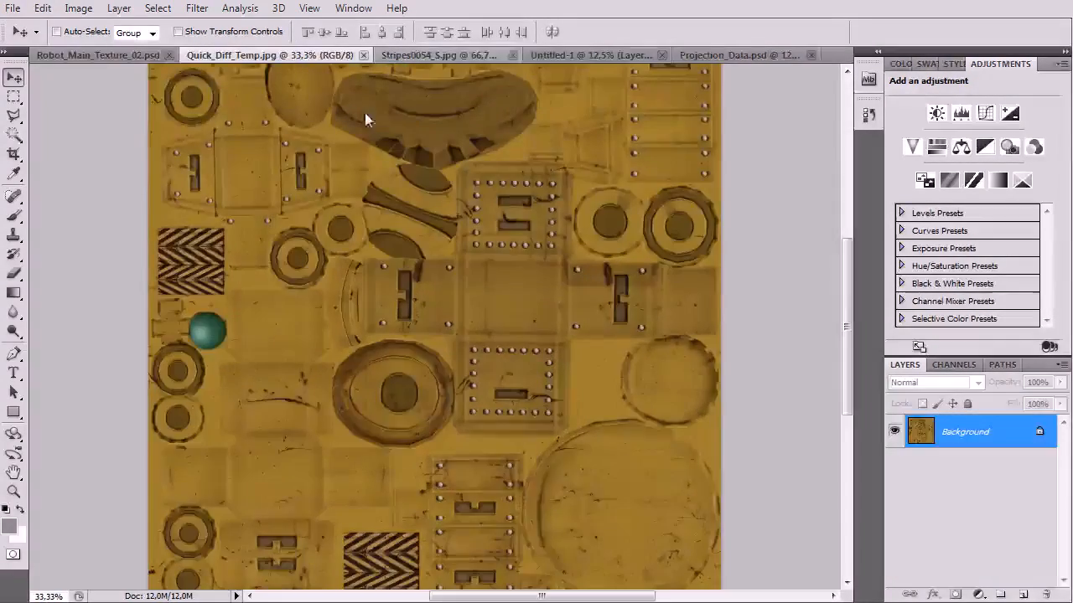
key(ctrl+v)
key(ctrl+e)
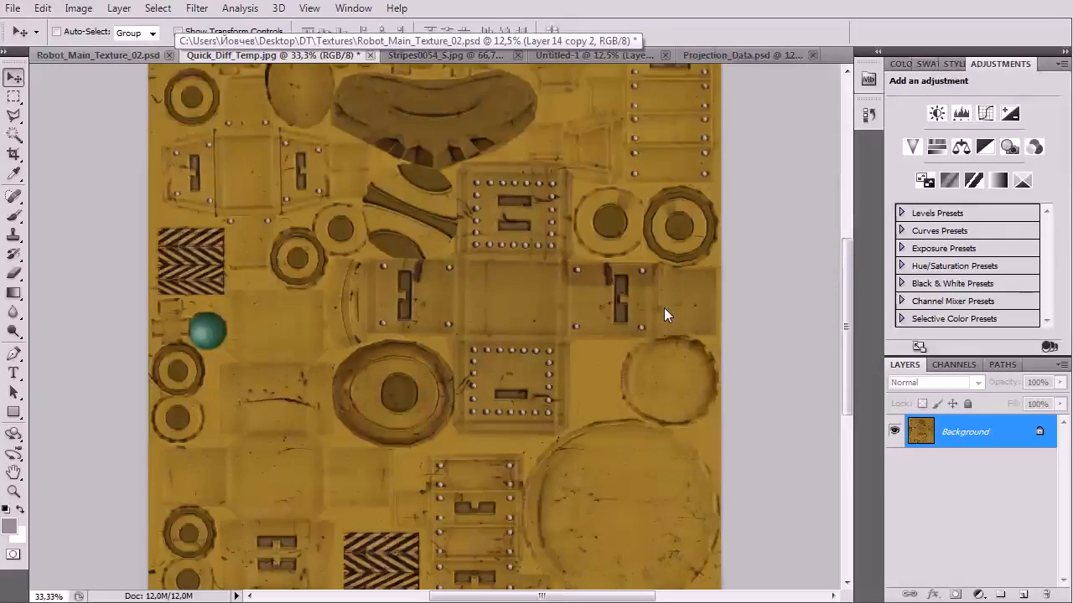
key(ctrl+minus)
key(ctrl+minus)
key(ctrl+v)
key(ctrl+minus)
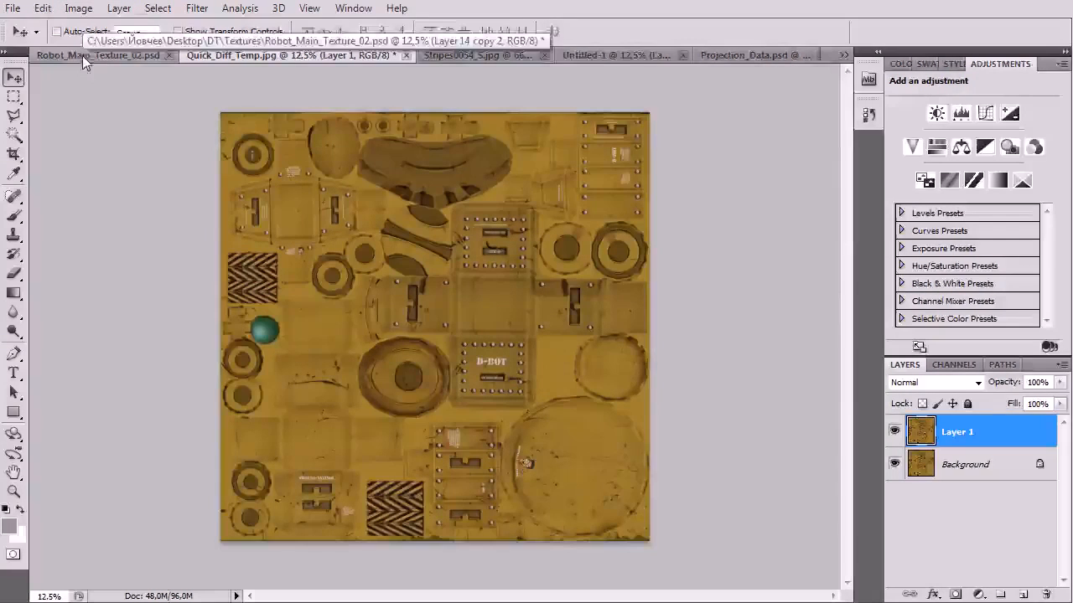
Step: Save a Targa copy over the existing R_Diffuse.tga at 24 bits/pixel without compression
key(ctrl+shift+s)
click(467, 403)
key(t)
key(Return)
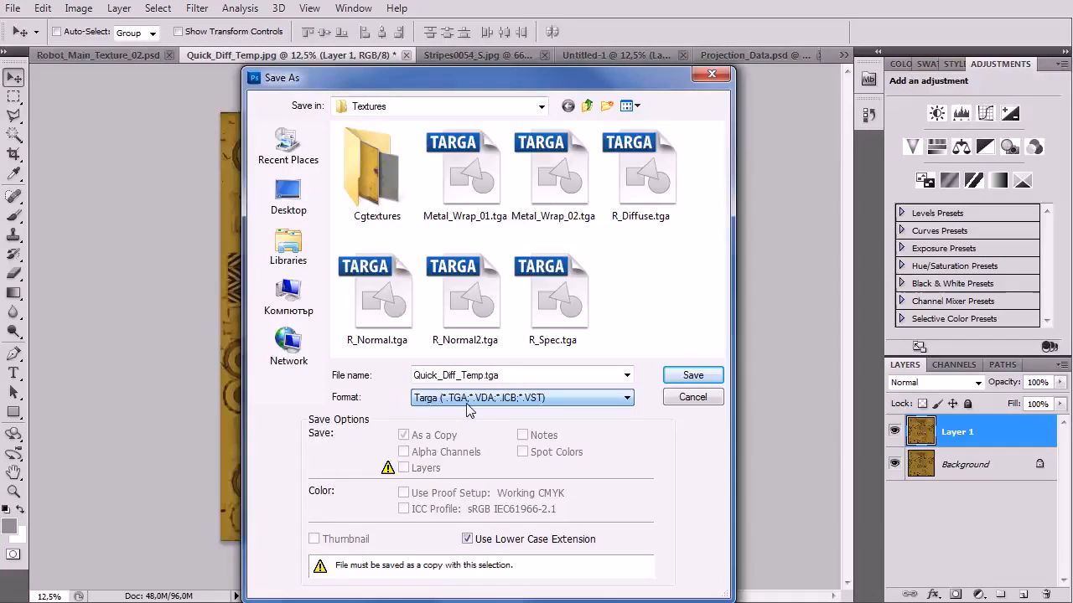
click(662, 205)
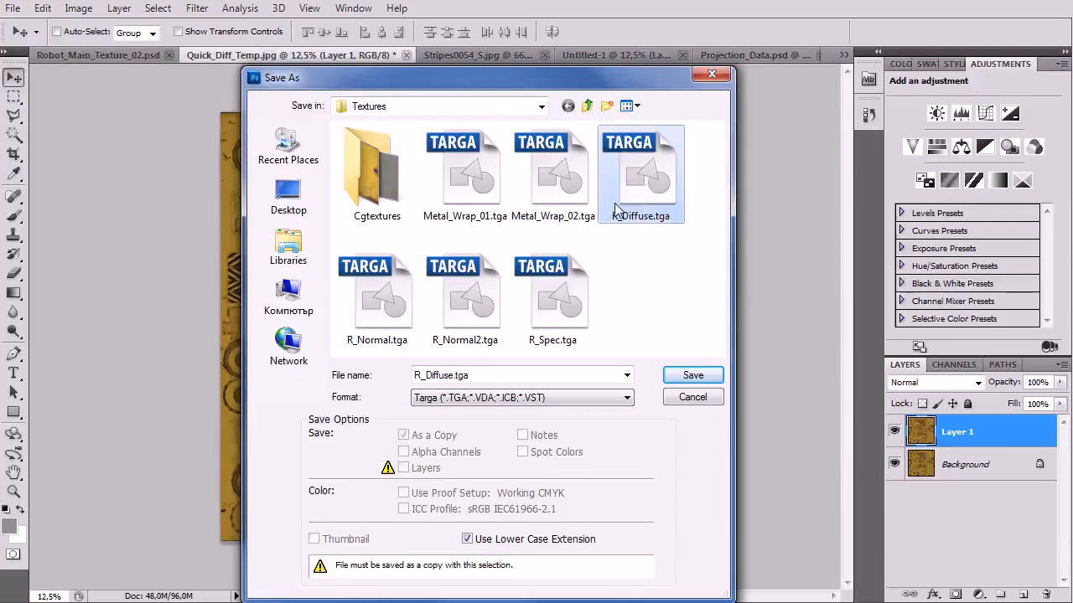
click(693, 375)
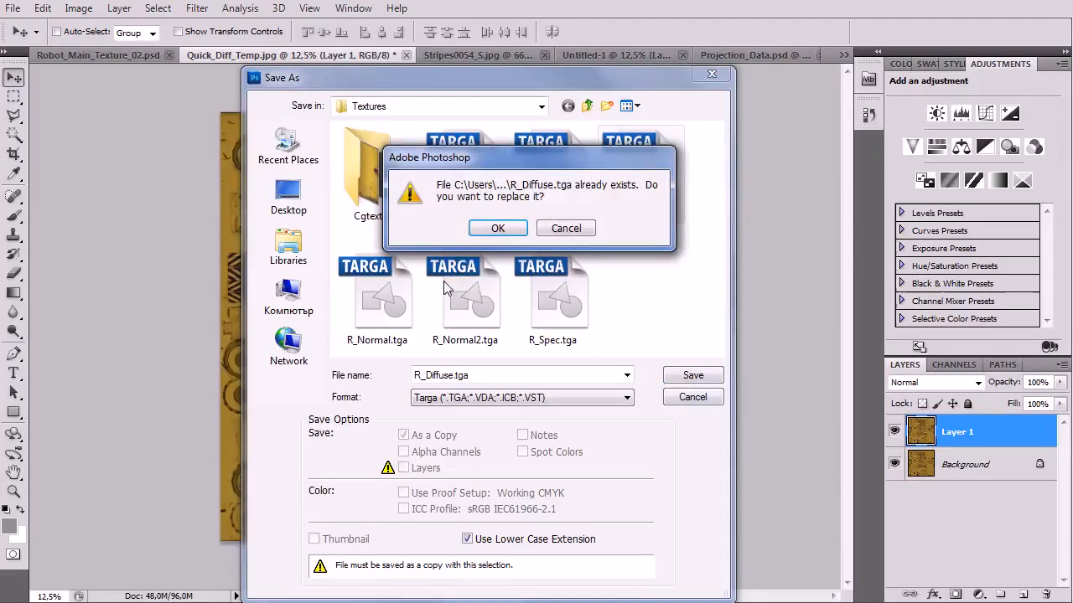
click(499, 229)
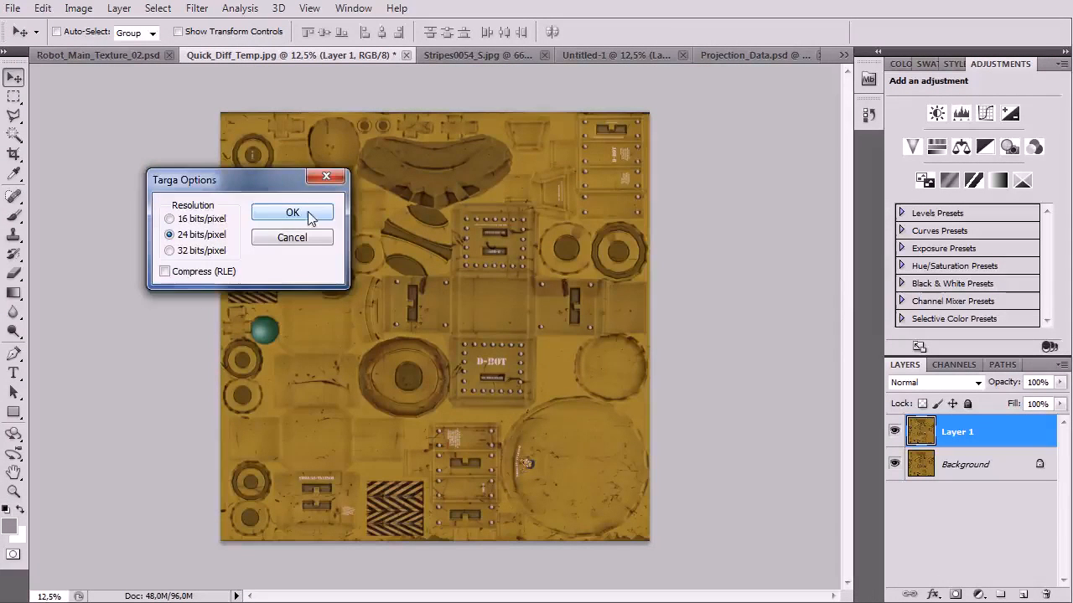
click(314, 215)
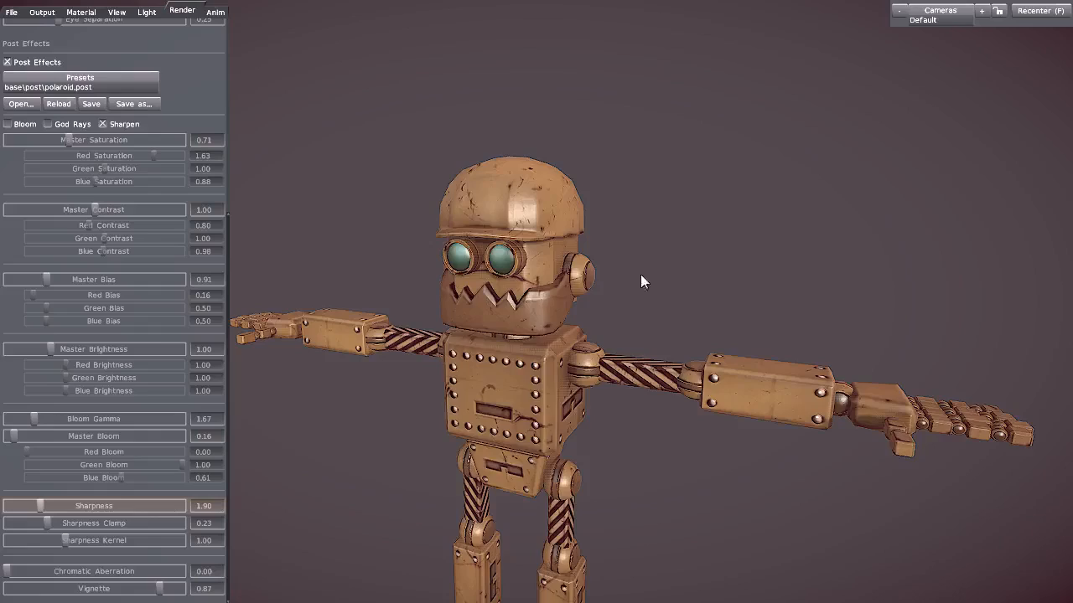
Step: Switch to Marmoset Toolbag and examine the decals on the robot's head, arms and back with the interface hidden
drag(642, 259, 721, 330)
drag(732, 273, 720, 297)
drag(800, 299, 920, 340)
drag(903, 328, 914, 357)
scroll(951, 320, down, 2)
scroll(958, 354, down, 2)
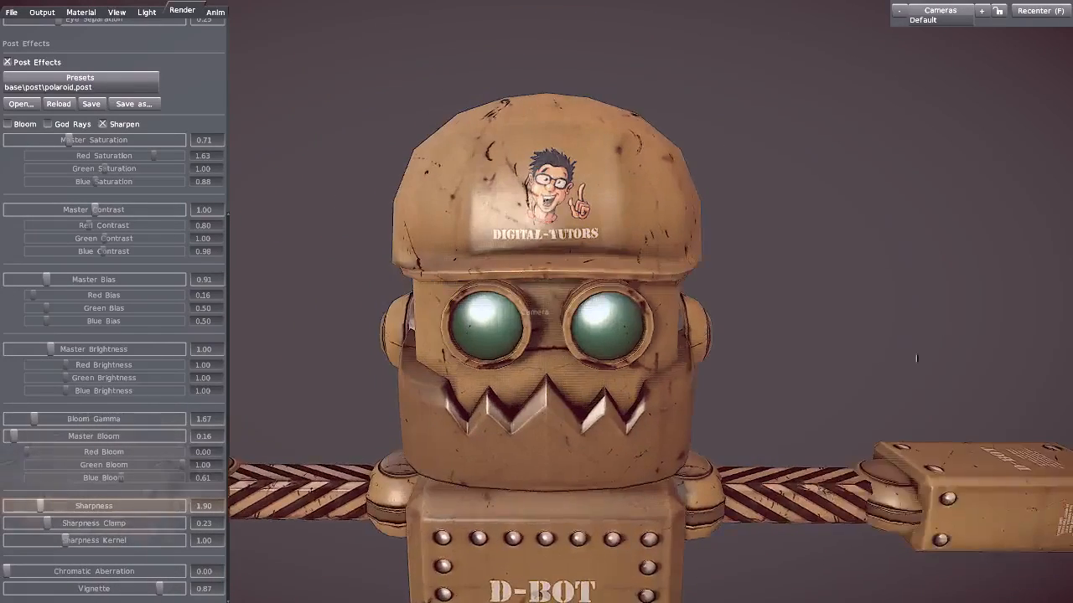
scroll(905, 340, down, 3)
drag(880, 300, 832, 125)
drag(784, 369, 991, 357)
scroll(938, 385, up, 2)
drag(900, 416, 776, 318)
key(Escape)
drag(847, 383, 745, 392)
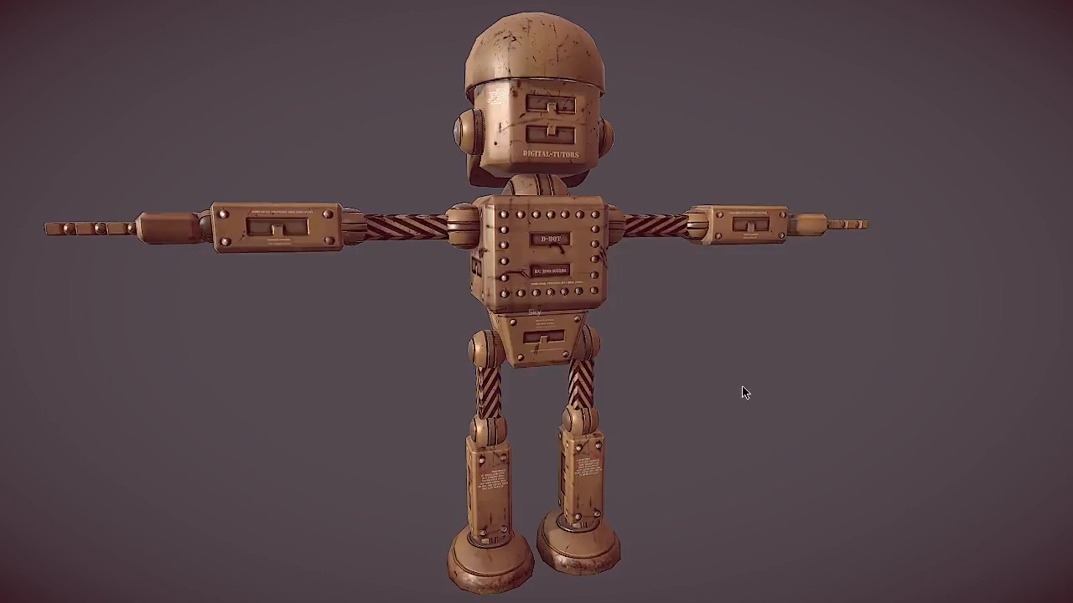
Step: Examine the decals on the back and front of the robot's torso and on the body below it up close
scroll(776, 397, up, 5)
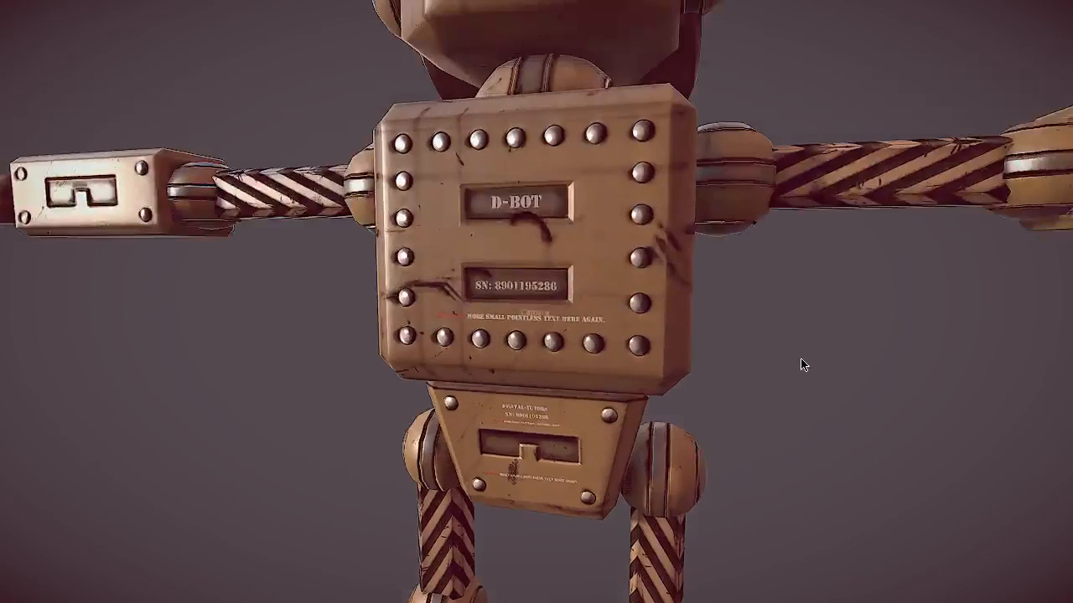
drag(802, 365, 415, 347)
drag(1015, 429, 812, 408)
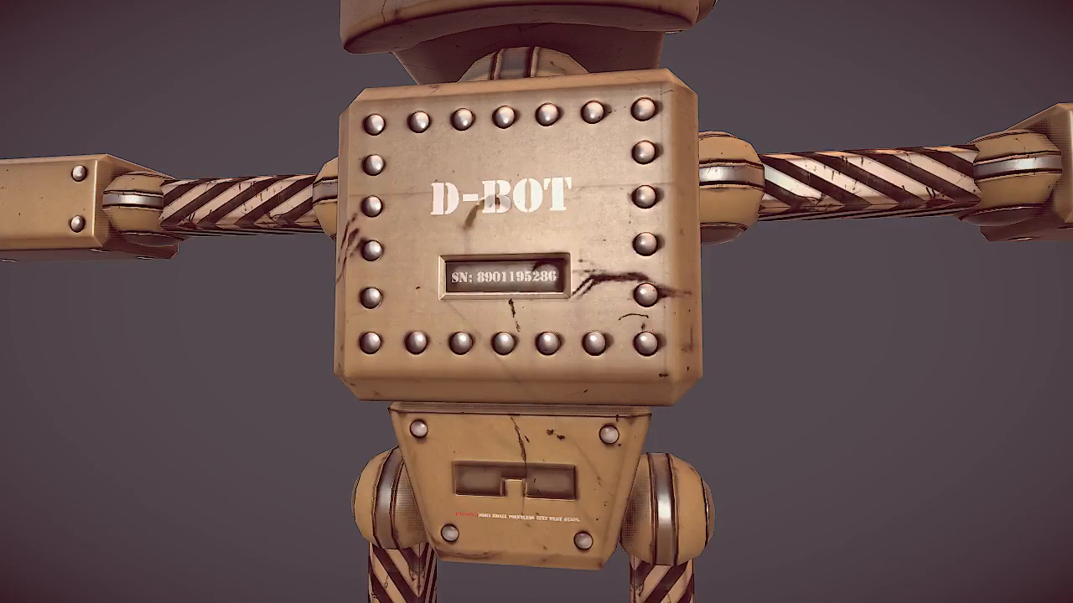
drag(779, 374, 725, 392)
scroll(676, 300, down, 3)
drag(676, 299, 648, 309)
scroll(709, 406, up, 5)
drag(649, 355, 652, 265)
drag(655, 335, 651, 260)
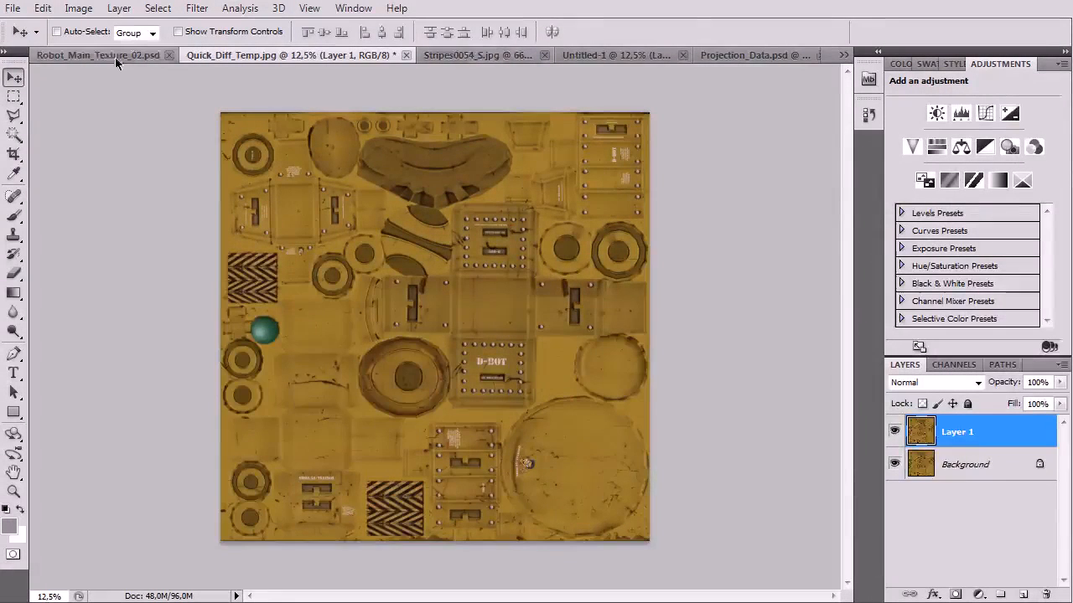
Step: Switch back to Robot_Main_Texture_02.psd in Photoshop and hide Layer 14 copy 2 and Layer 14 copy
click(91, 56)
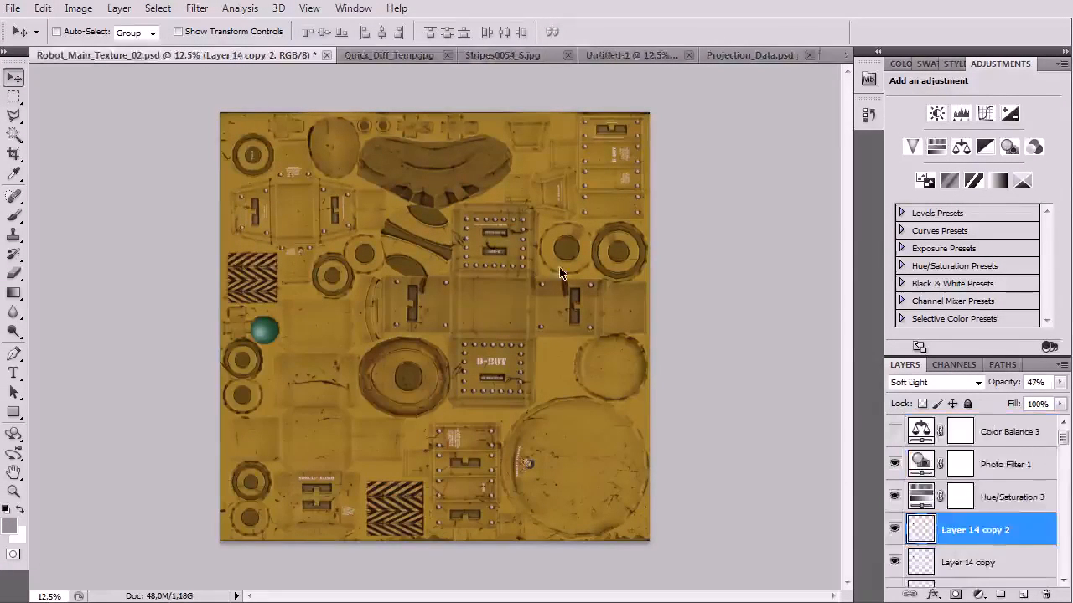
click(893, 529)
scroll(895, 531, down, 1)
click(894, 529)
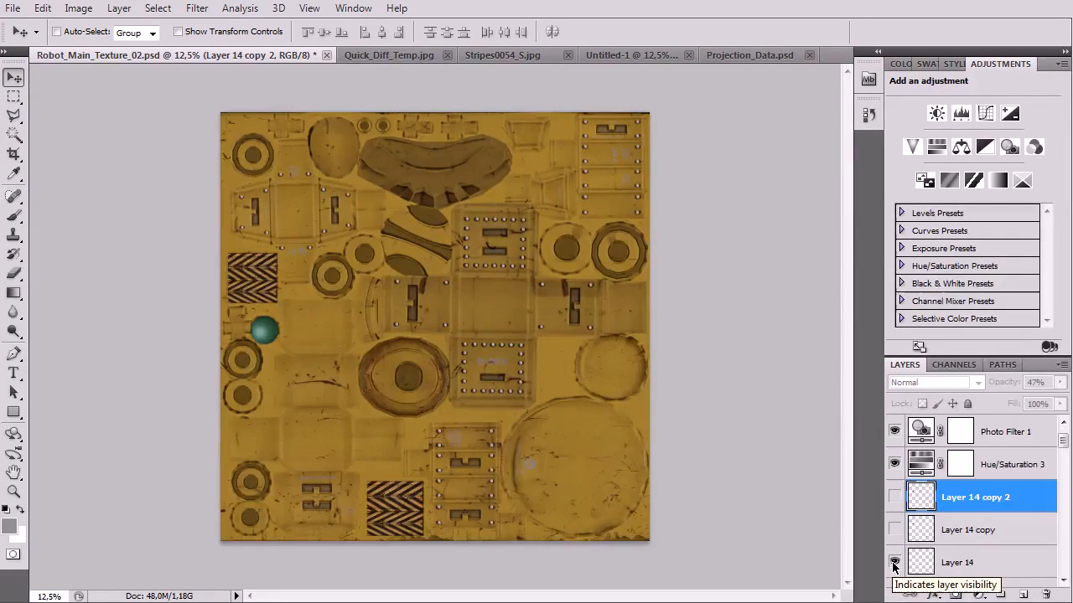
Step: Select the whole canvas and copy the merged texture with only Layer 14's decals visible
key(ctrl+plus)
key(ctrl+plus)
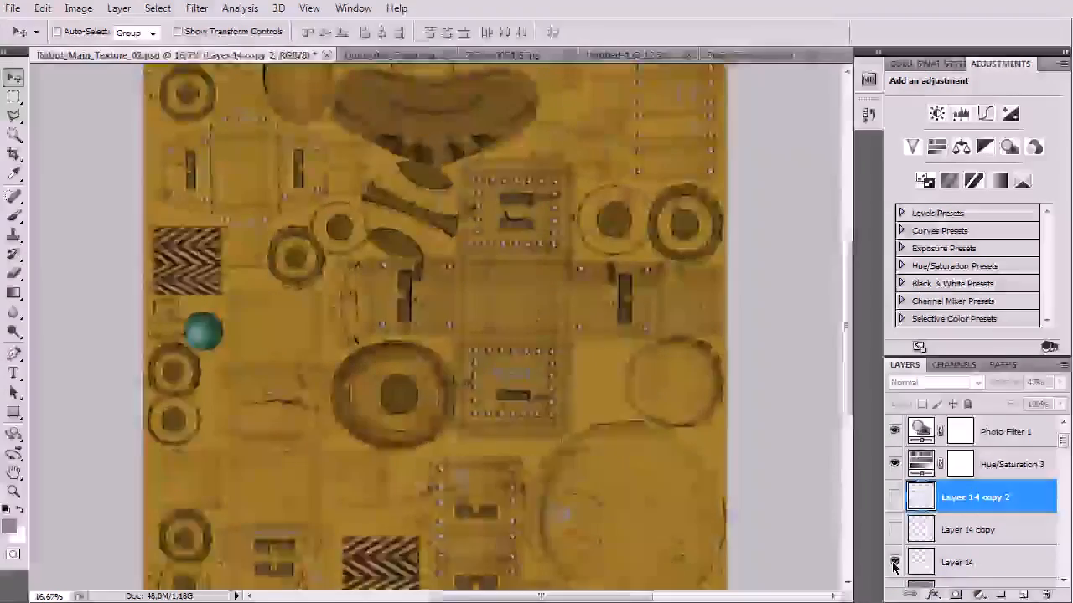
key(ctrl+plus)
key(ctrl+minus)
key(ctrl+minus)
key(ctrl+minus)
key(ctrl+minus)
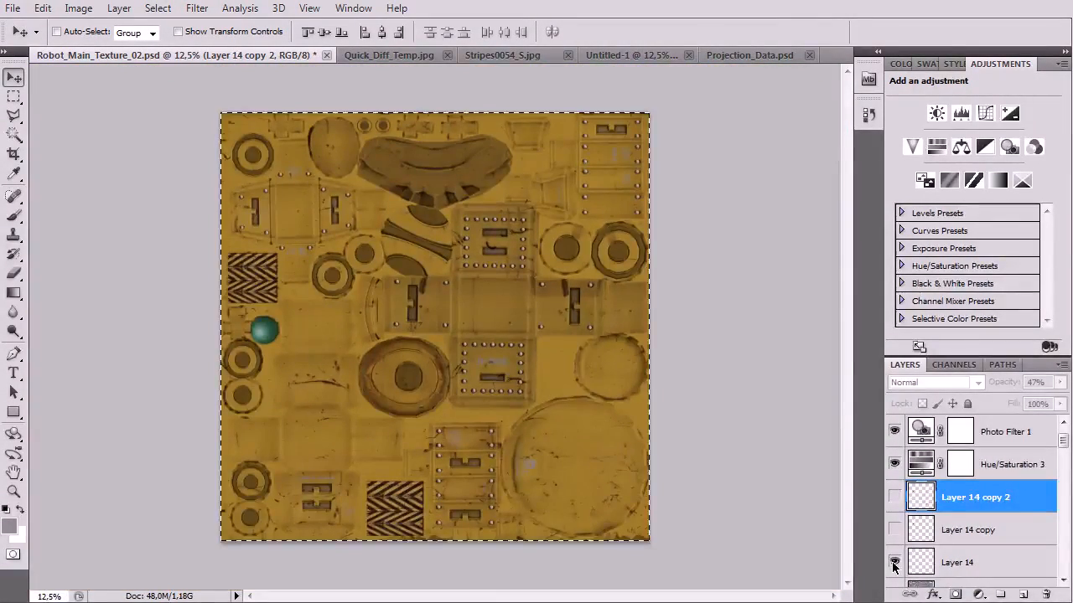
click(765, 57)
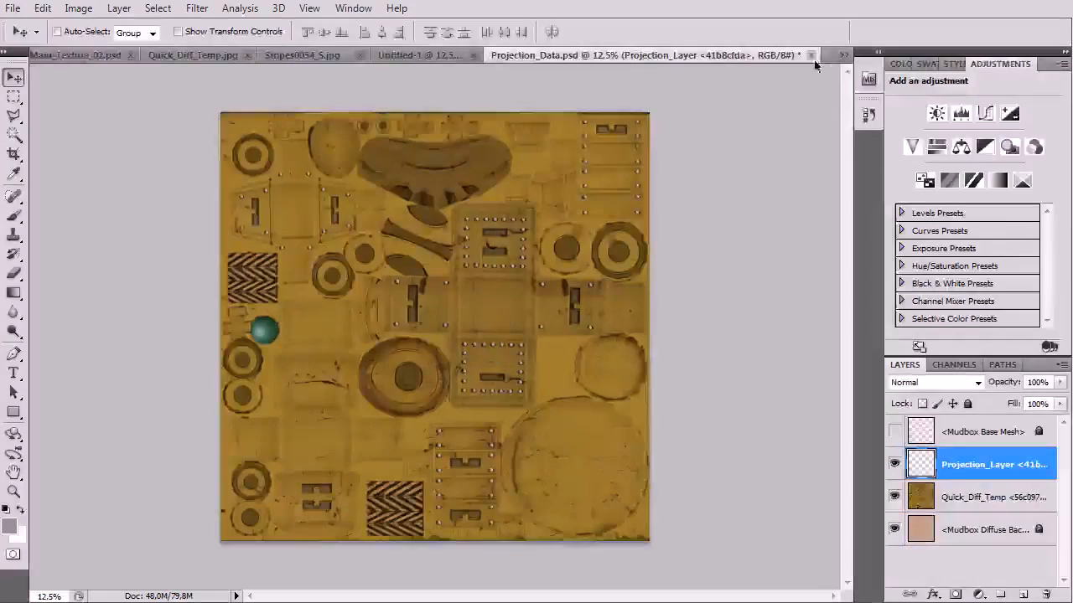
click(809, 56)
click(605, 228)
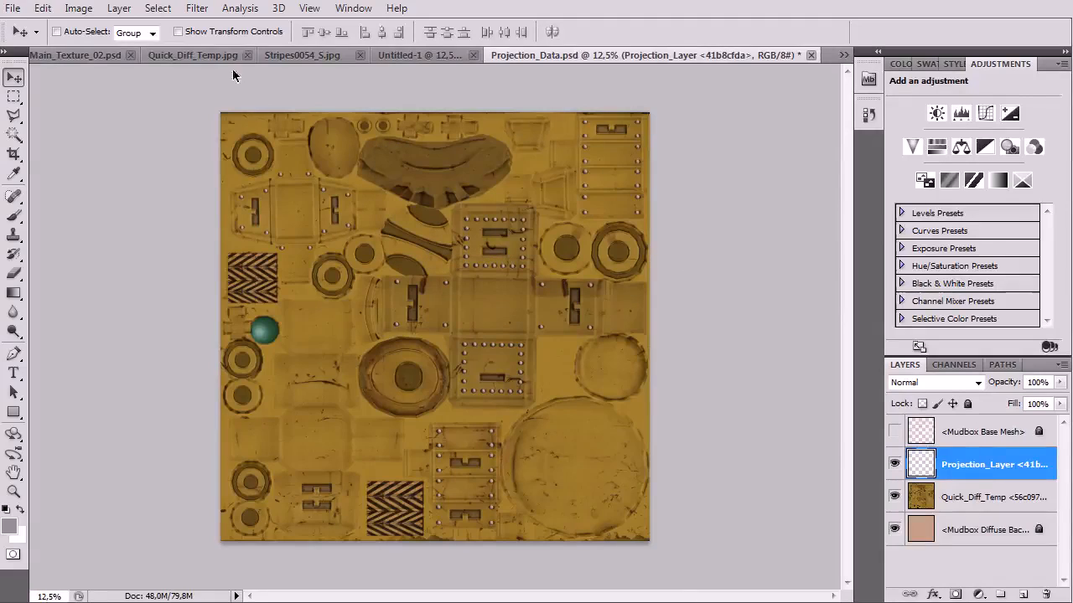
Step: Paste the copied texture into Quick_Diff_Temp.jpg as a new layer above Layer 1
click(180, 55)
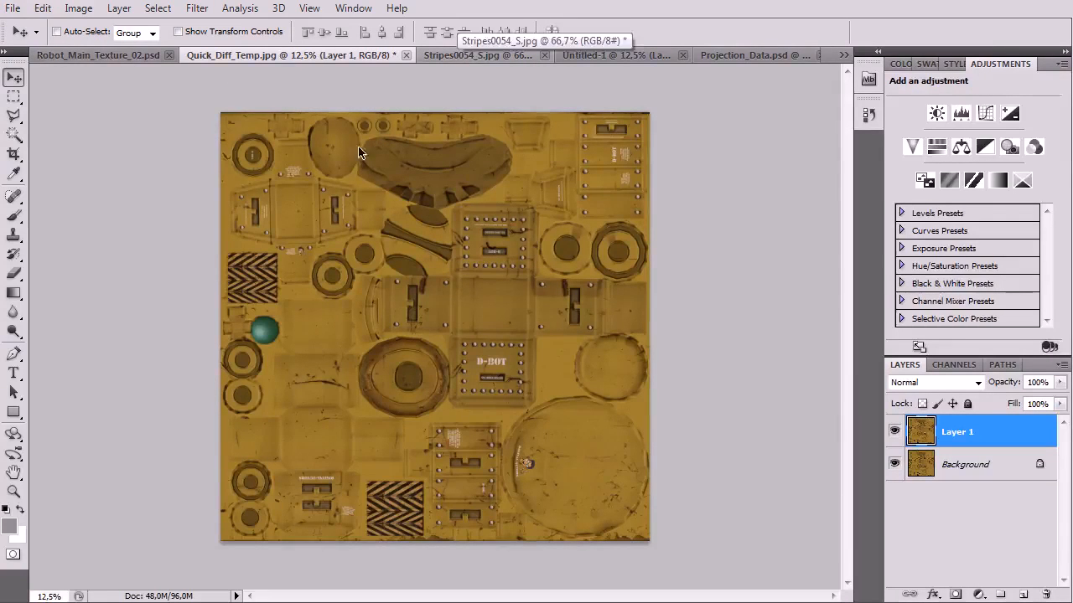
key(ctrl+v)
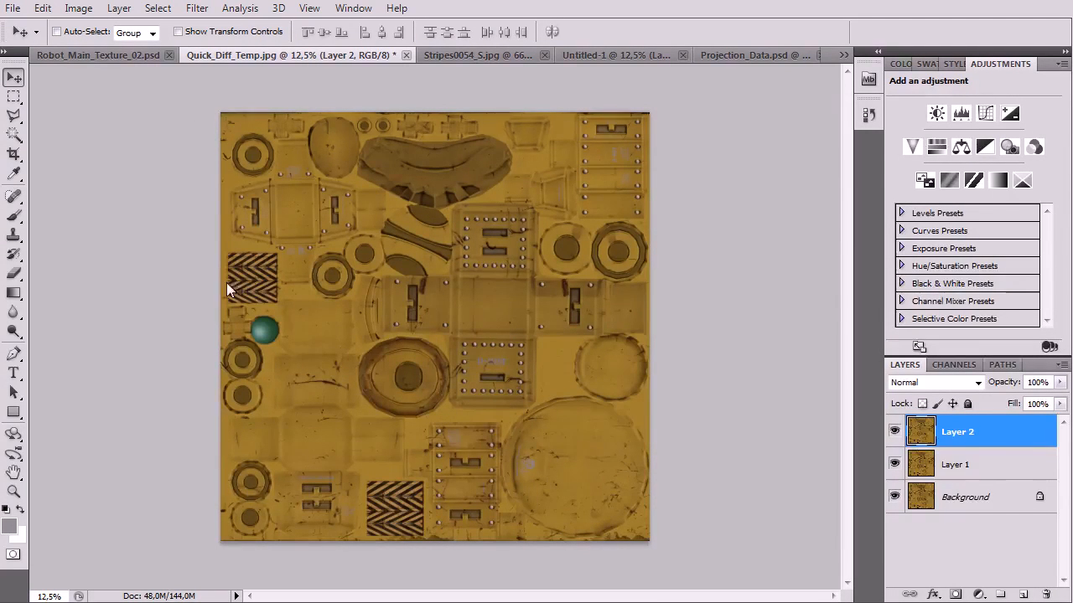
Step: Switch to CrazyBump, load the texture as a photograph from the clipboard, and choose the second suggested shape
key(alt+Tab)
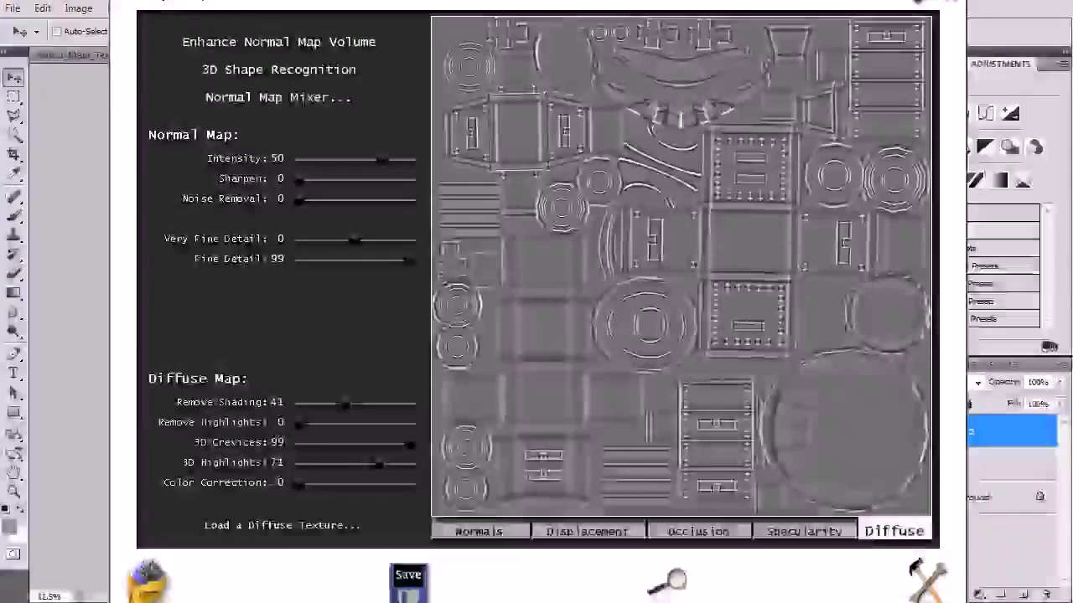
click(154, 596)
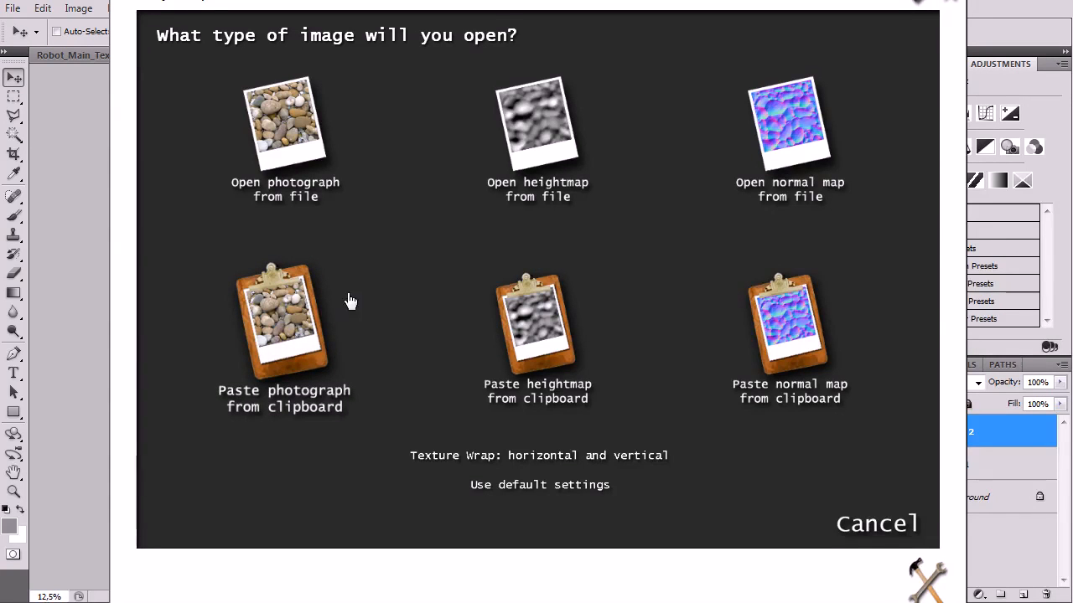
click(408, 361)
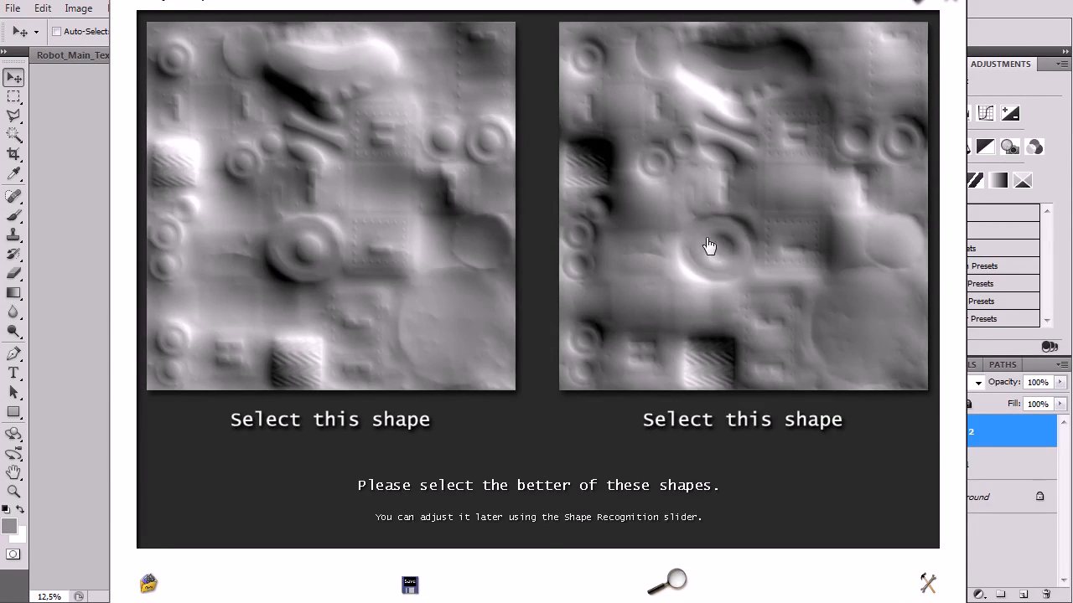
click(657, 248)
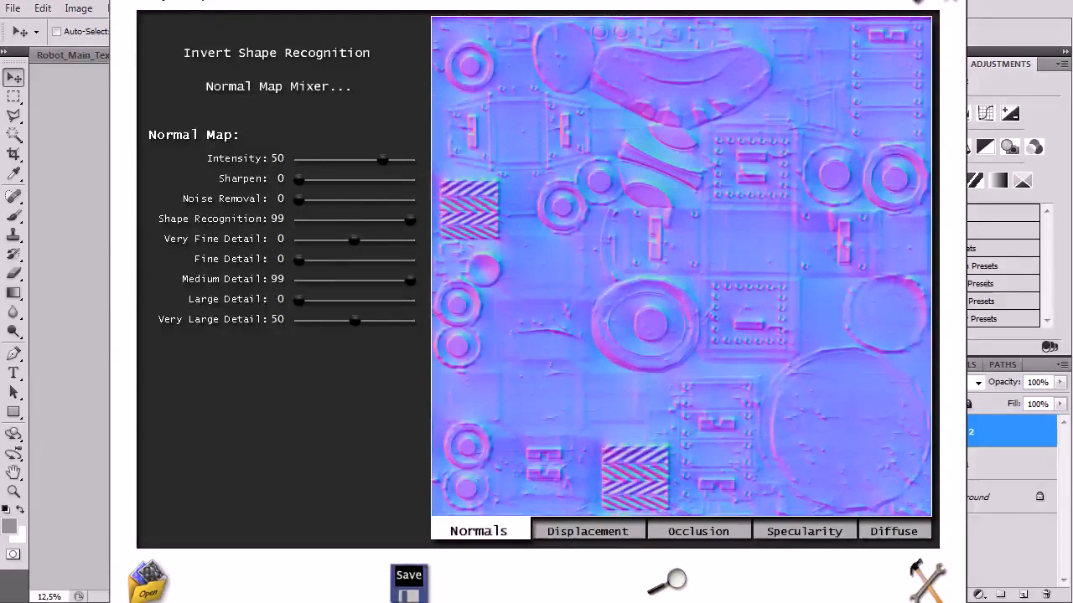
Step: Check the generated normal map in an enlarged 3D preview, close the preview, and copy the normals to the clipboard
drag(1, 469, 694, 137)
scroll(649, 228, up, 4)
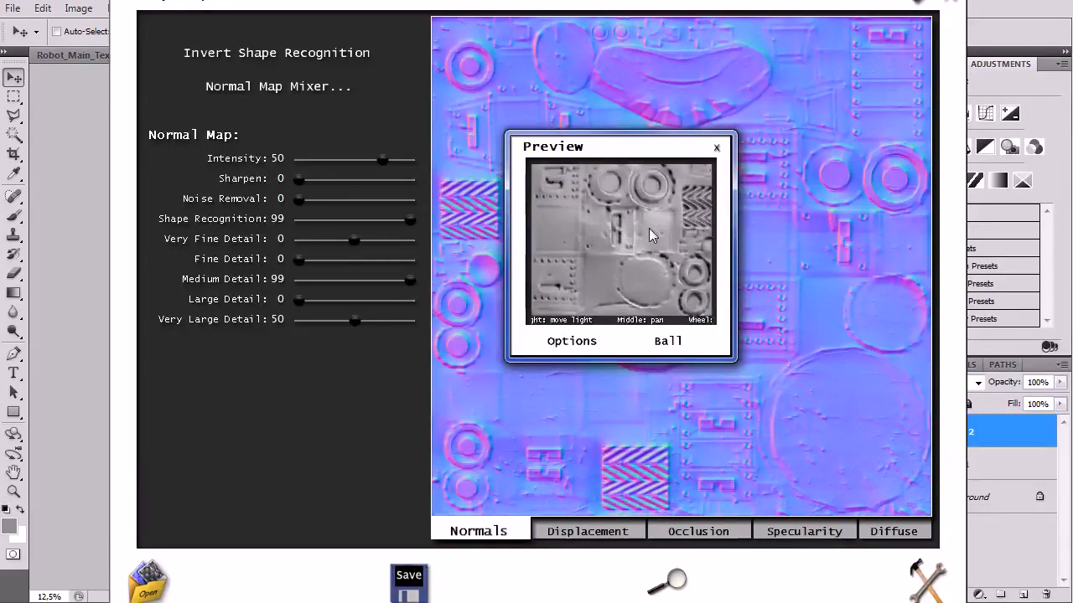
mouse_move(734, 360)
mouse_down()
mouse_move(981, 539)
mouse_move(929, 572)
mouse_up()
drag(670, 307, 614, 303)
drag(732, 333, 709, 376)
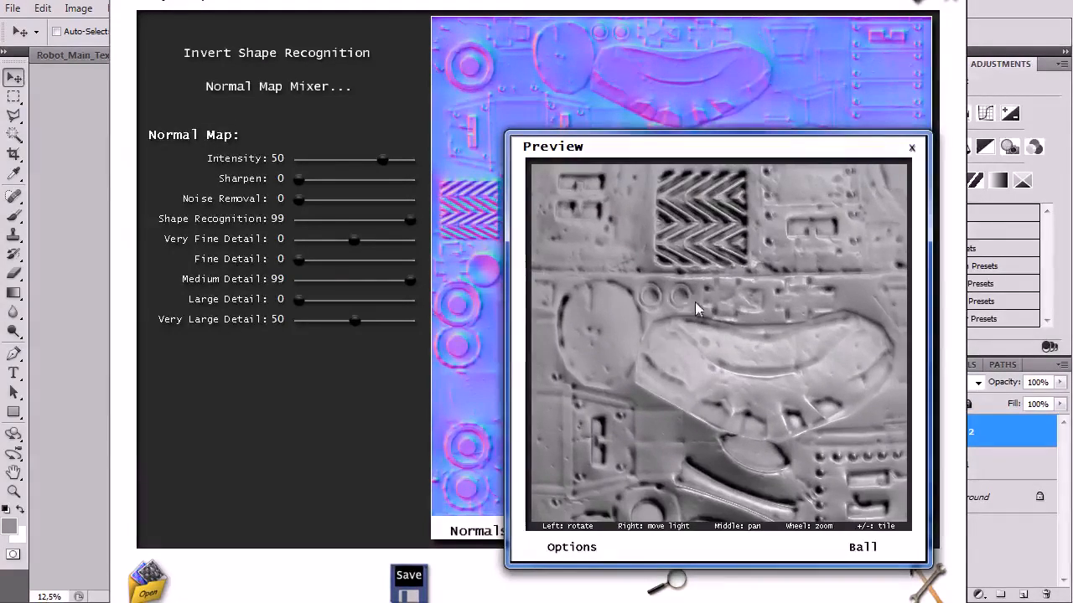
click(912, 149)
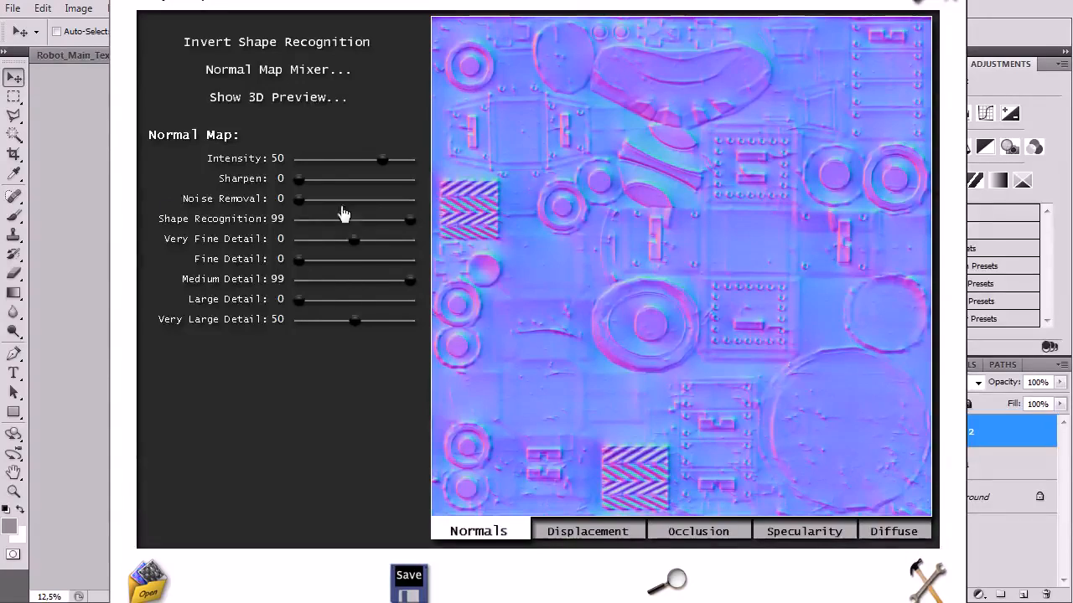
right_click(615, 271)
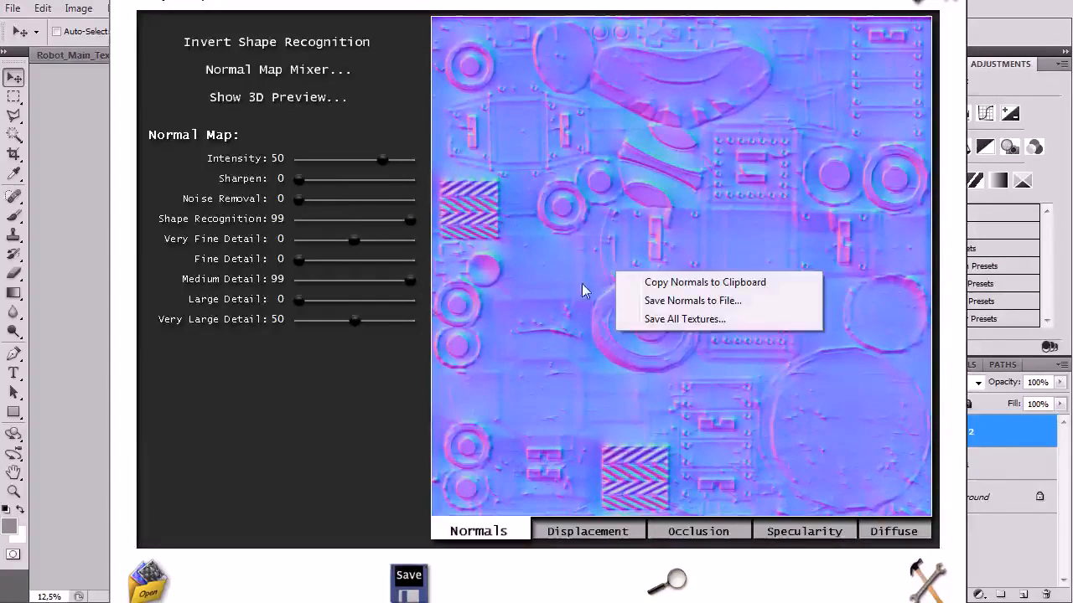
click(709, 284)
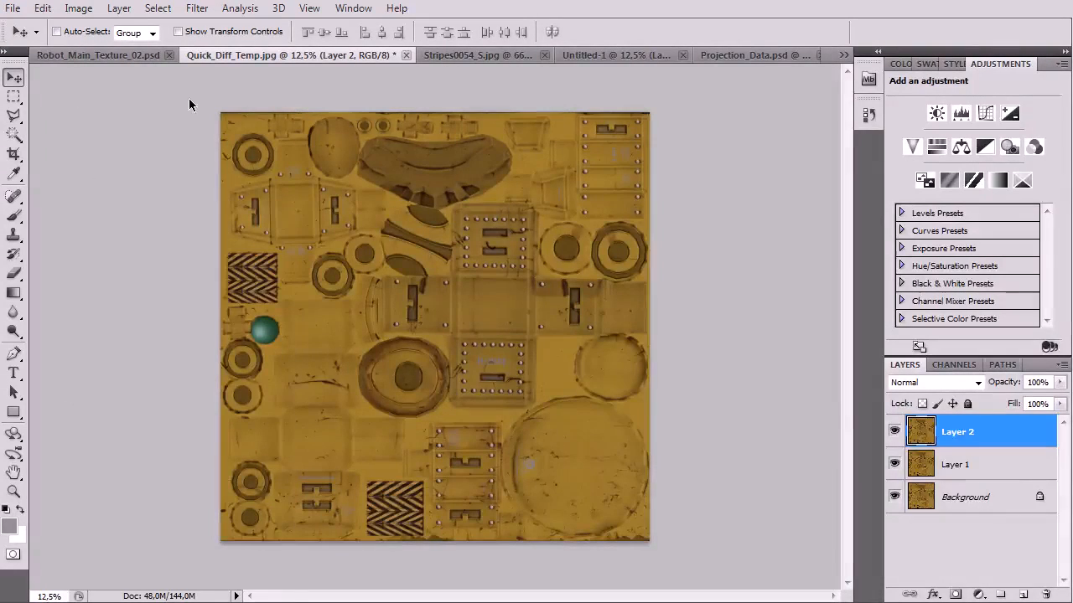
Step: Switch to Photoshop and close Stripes0054_S.jpg, Untitled-1 and Projection_Data.psd without saving changes
click(478, 55)
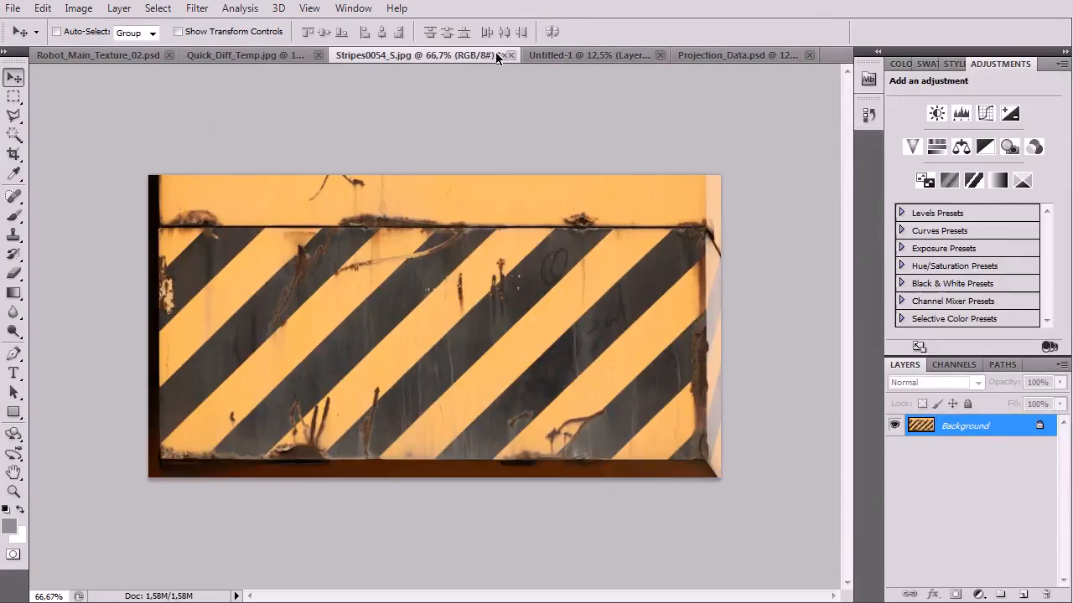
click(509, 54)
click(558, 230)
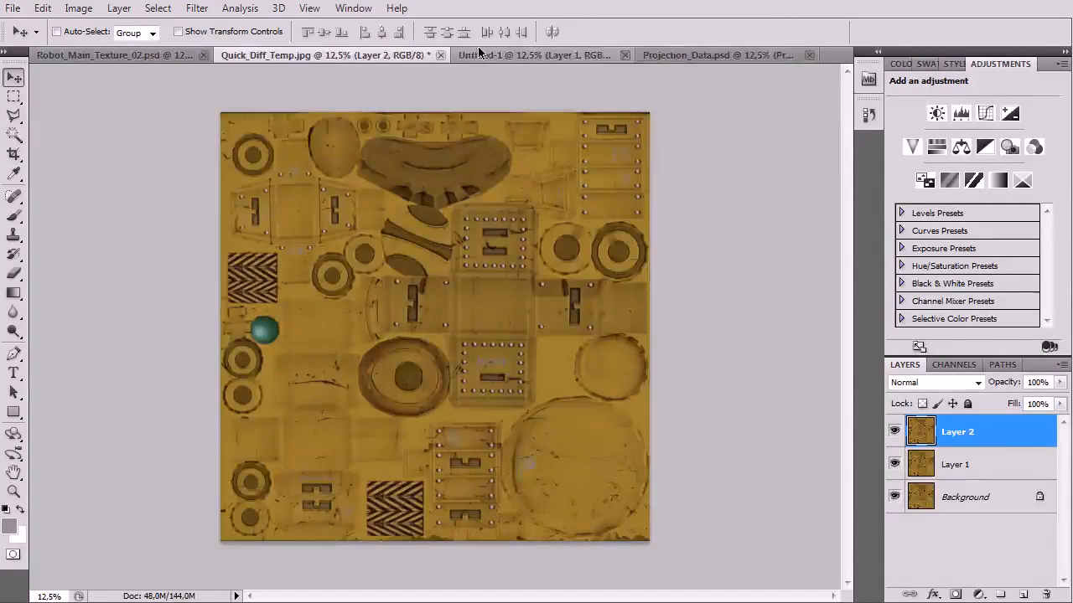
click(490, 55)
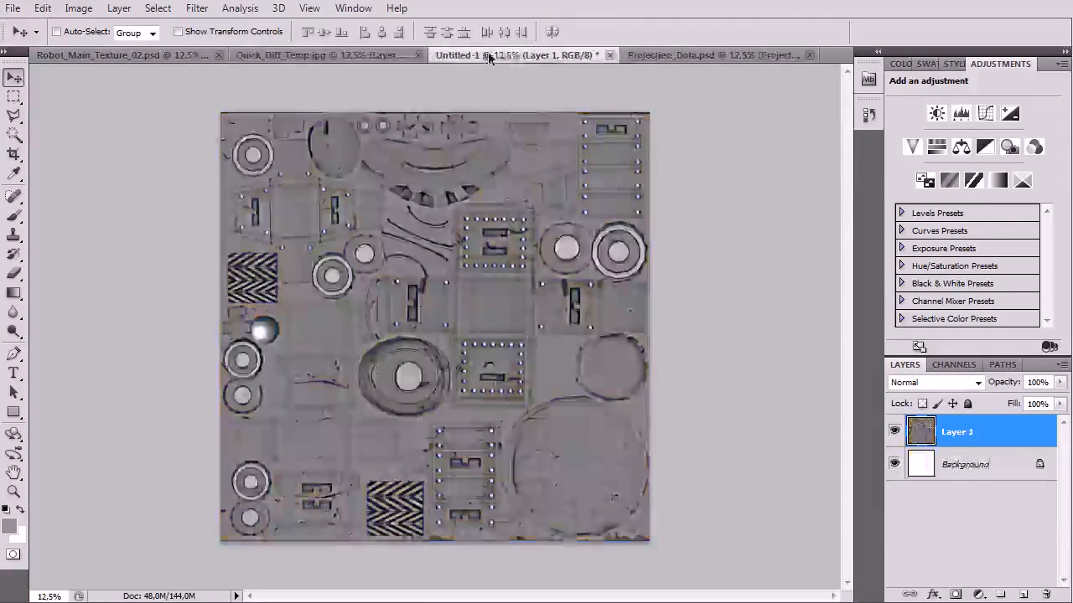
click(611, 55)
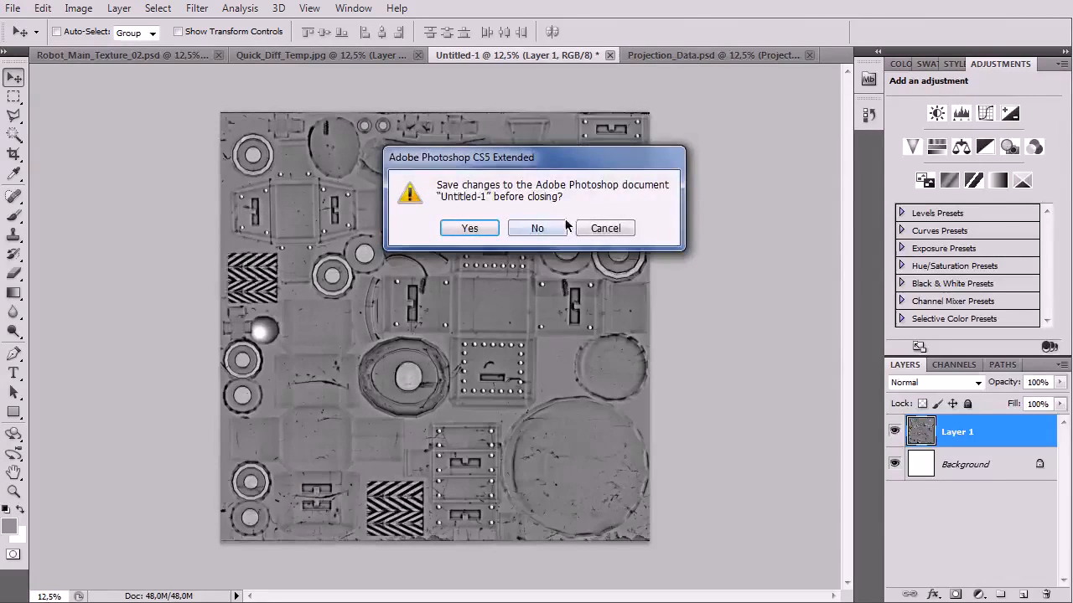
click(537, 230)
click(599, 55)
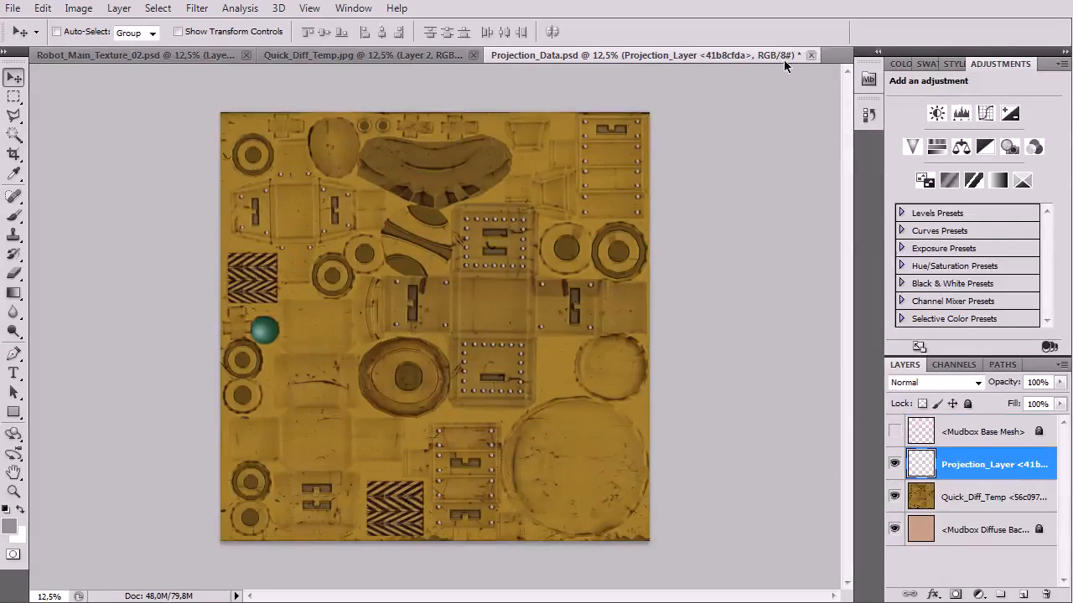
click(813, 55)
click(541, 229)
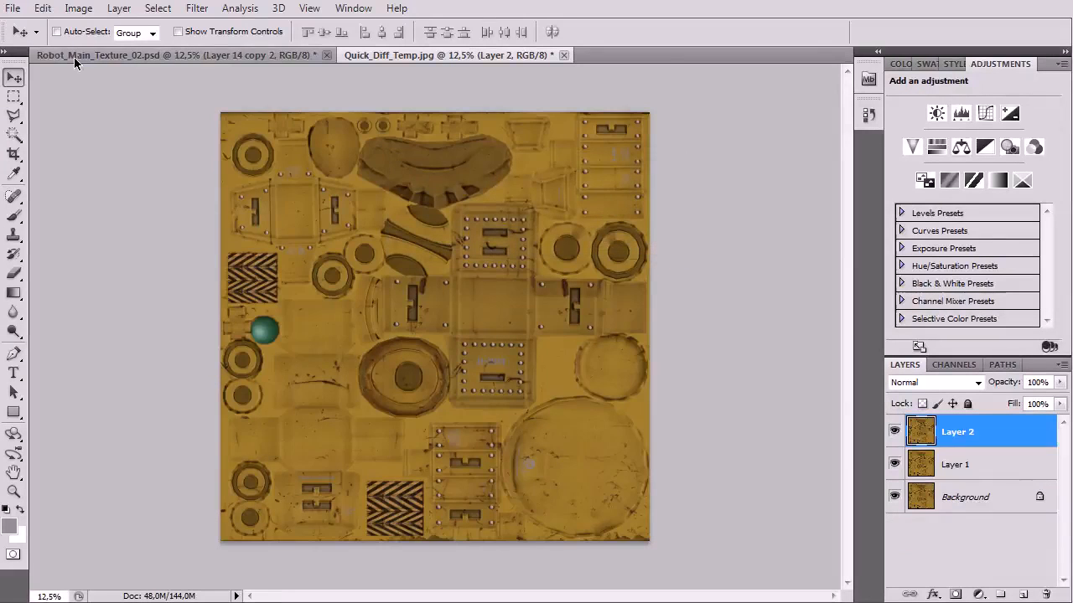
click(116, 57)
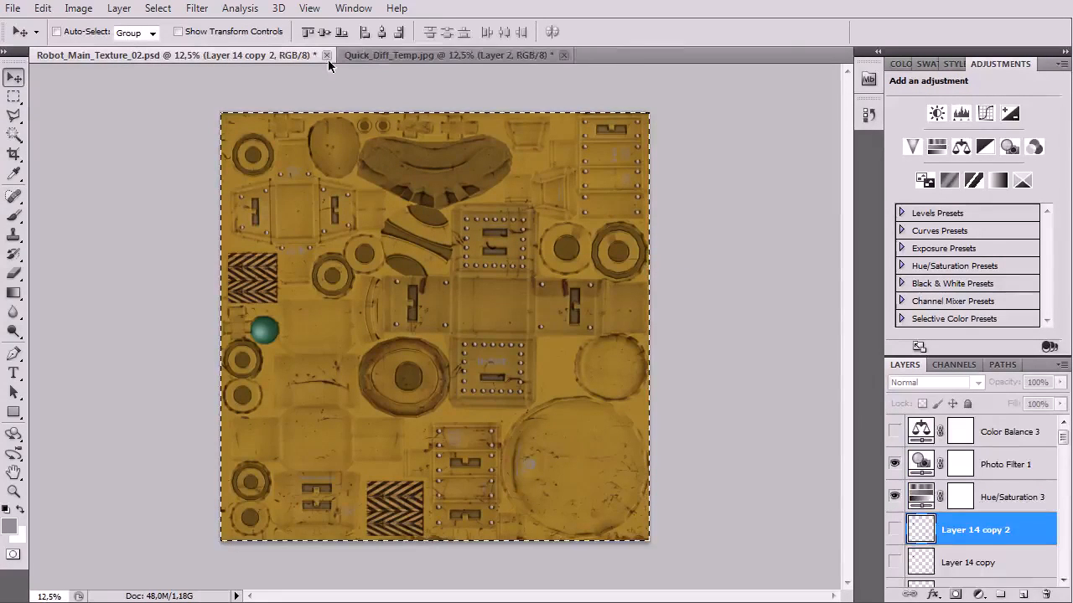
click(402, 57)
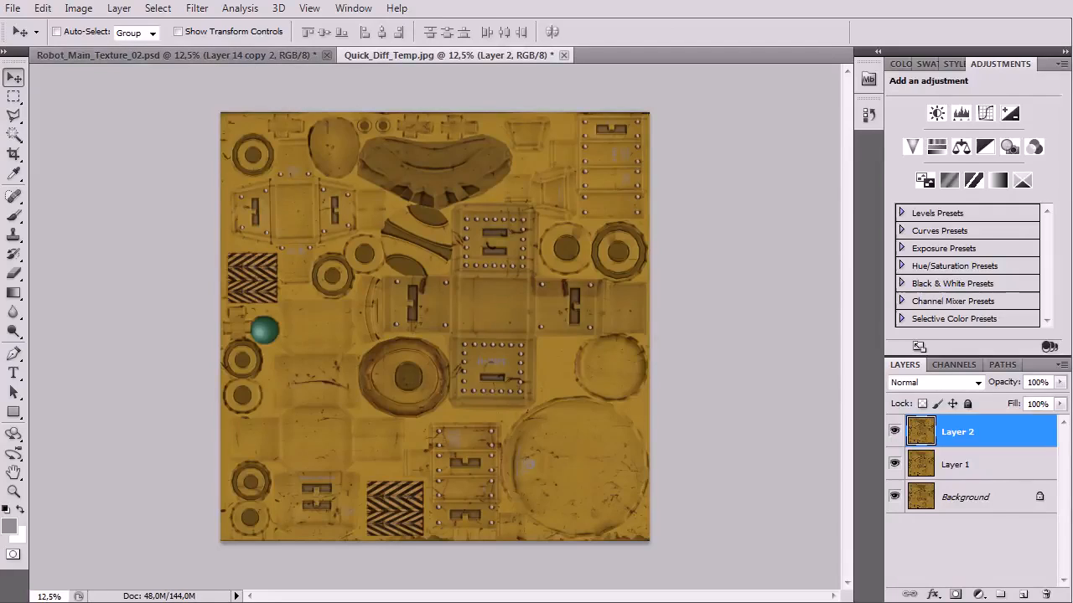
click(13, 8)
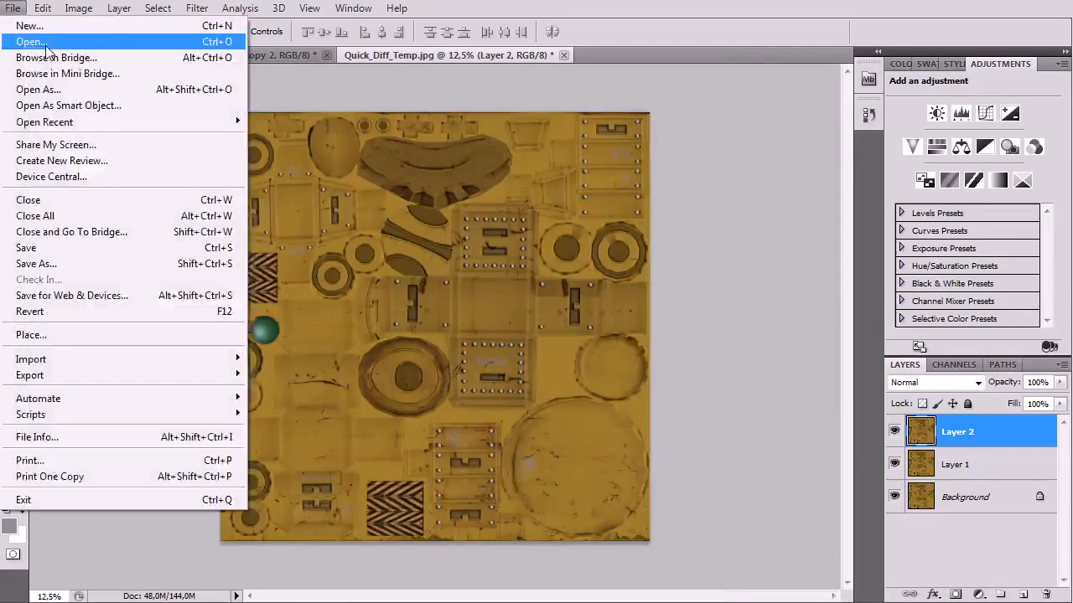
click(34, 42)
drag(698, 199, 698, 254)
click(680, 419)
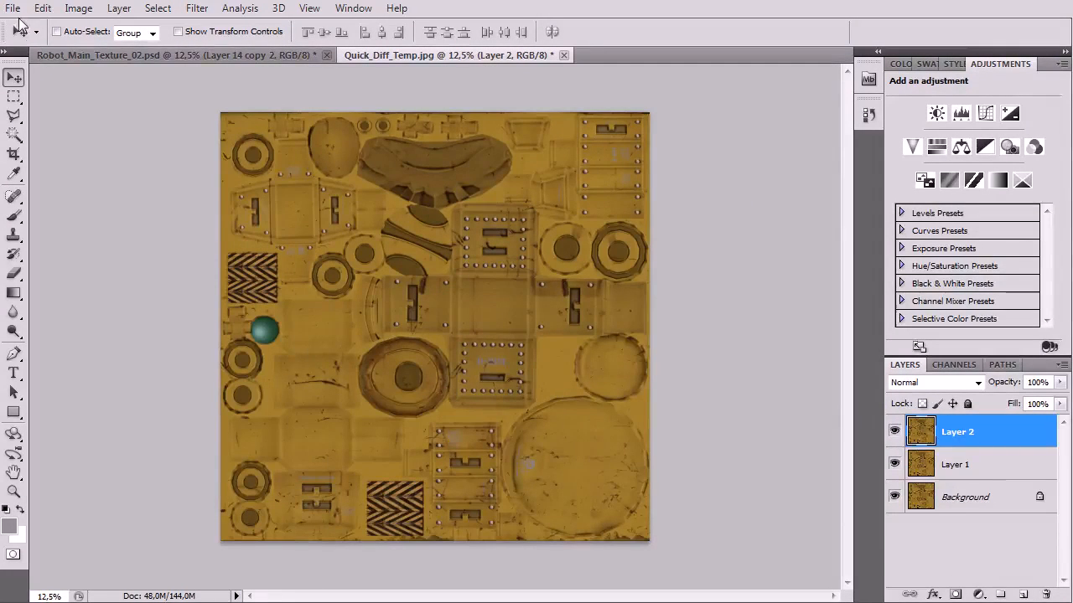
Step: Open R_Normal.tga from the Textures folder
click(12, 10)
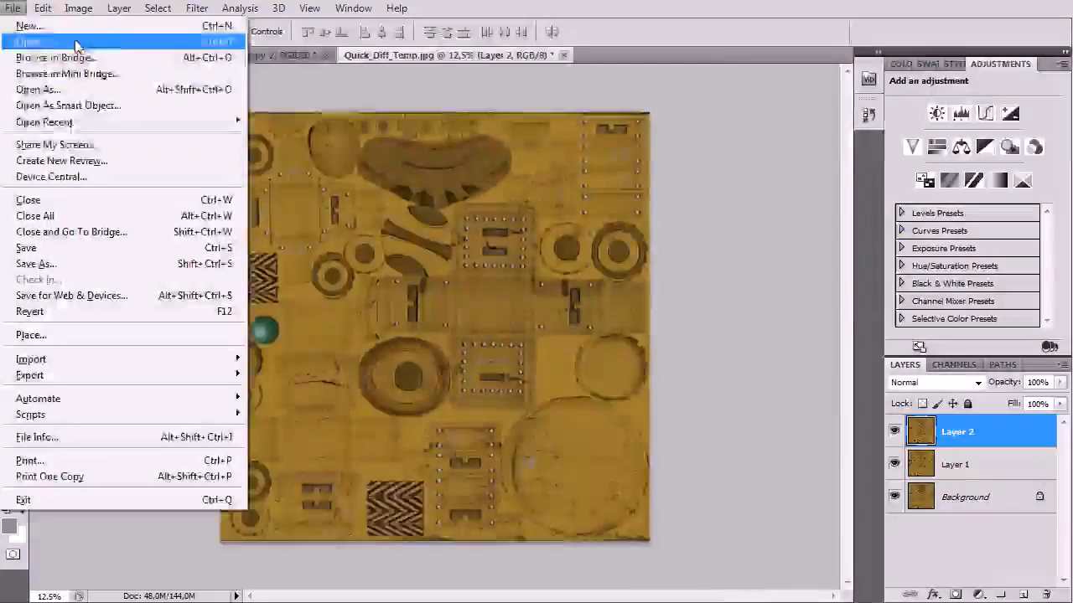
click(101, 41)
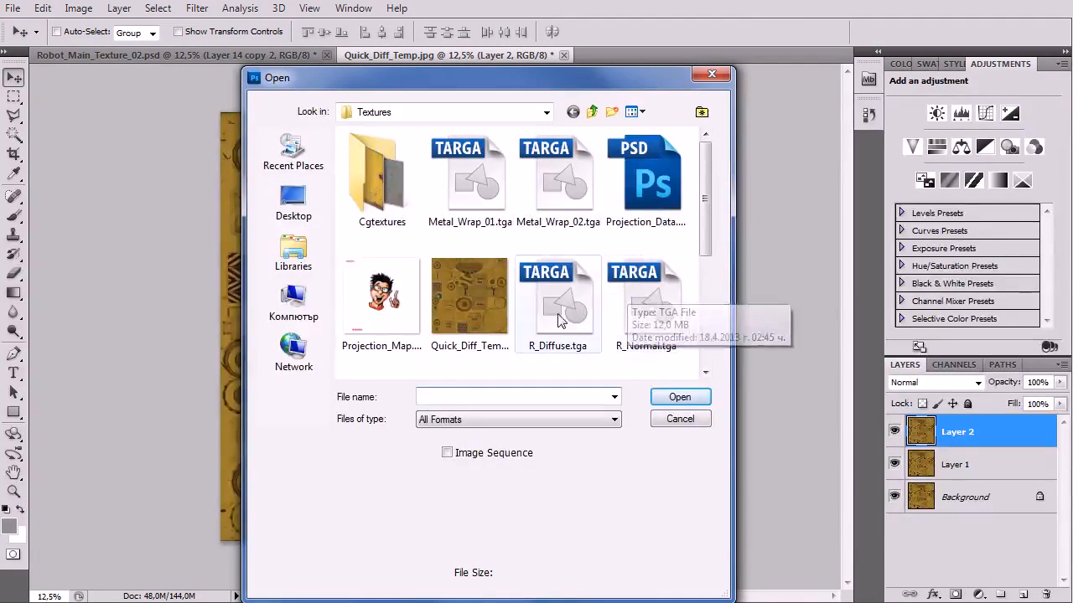
click(637, 306)
click(680, 397)
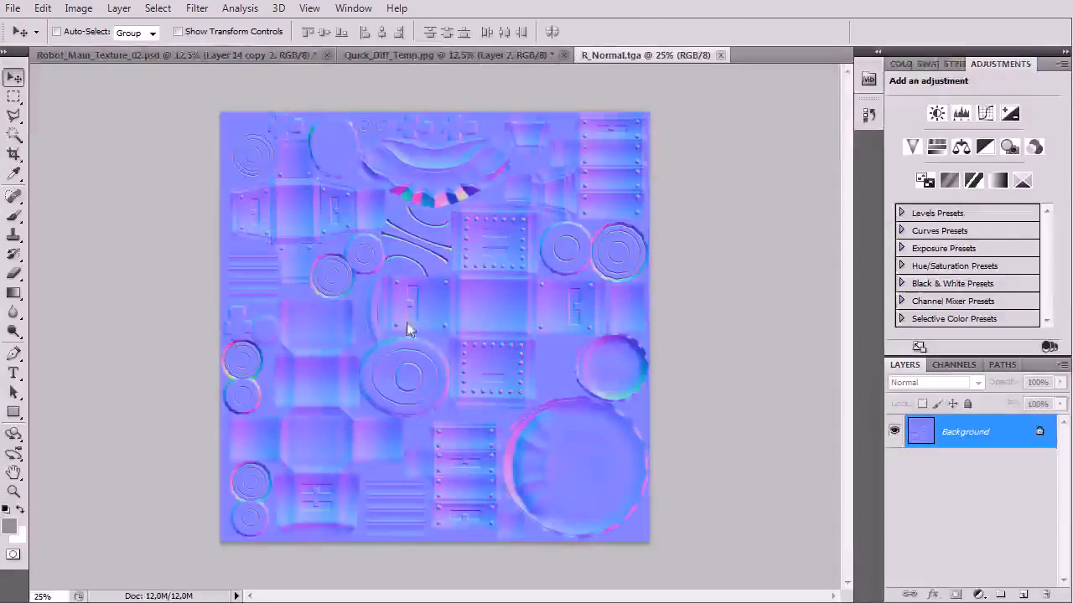
Step: Resize the R_Normal.tga image to 4096 × 4096 pixels and paste the copied normals as a new layer
click(78, 8)
click(201, 127)
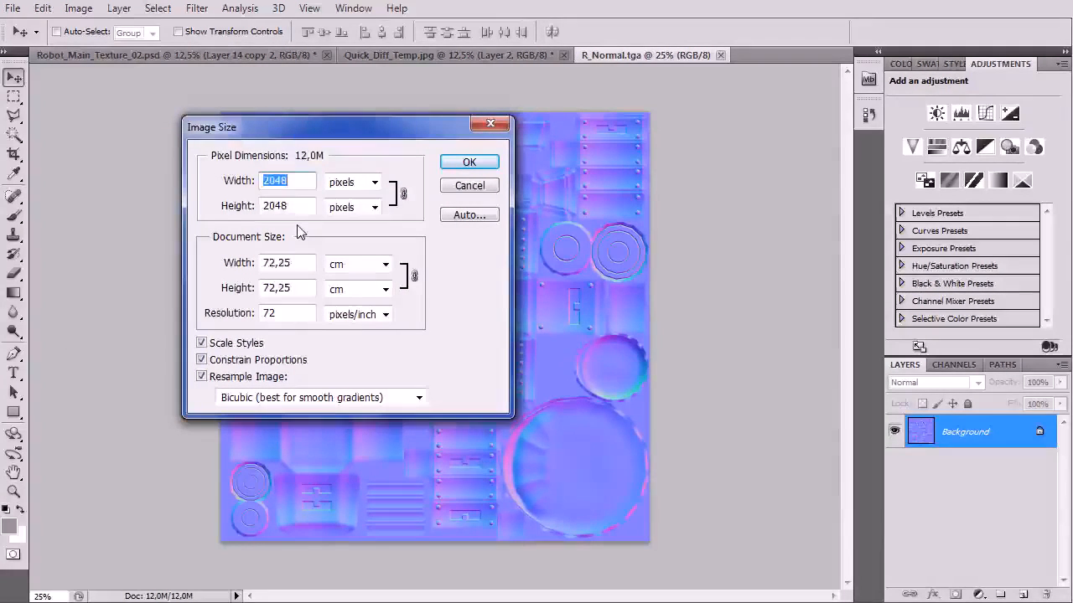
text(4096)
key(Return)
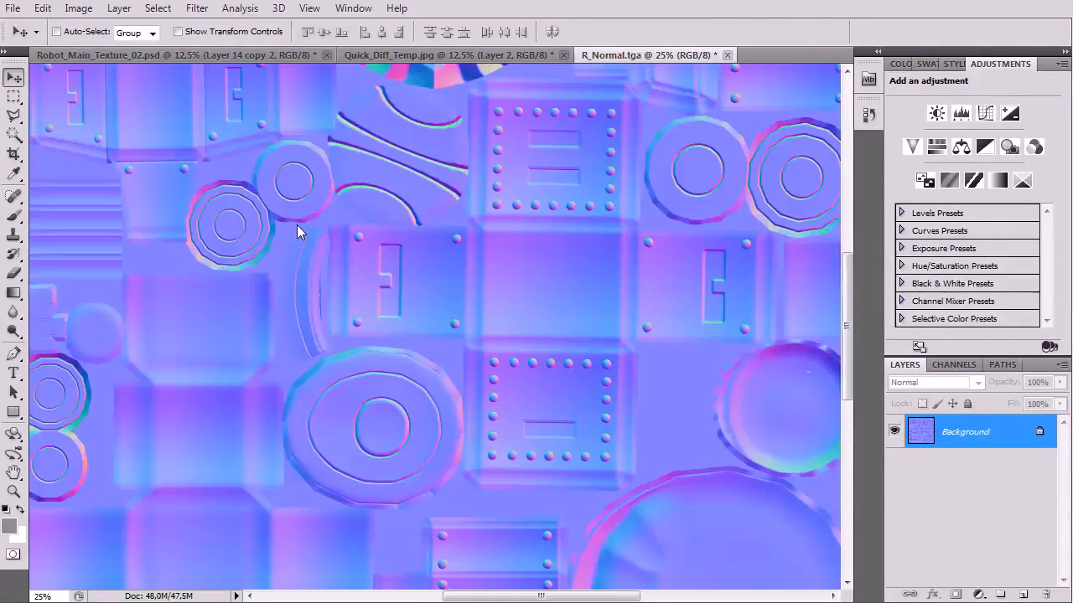
key(ctrl+minus)
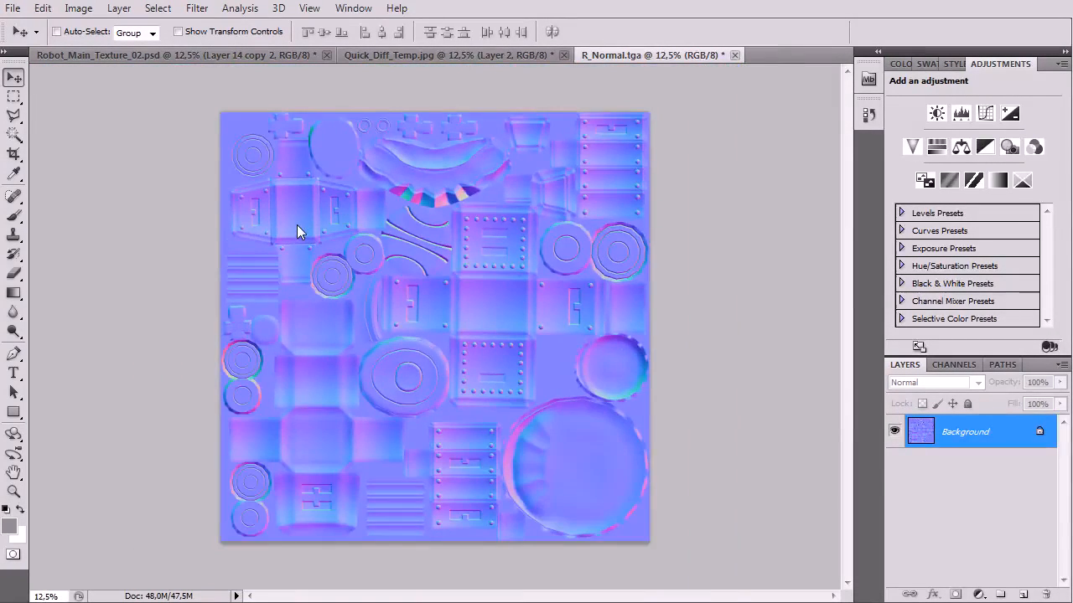
key(ctrl+v)
Step: Examine the pasted normal map up close for the relief of its panels, rivets, handles and wheels
key(ctrl+plus)
key(ctrl+plus)
key(ctrl+plus)
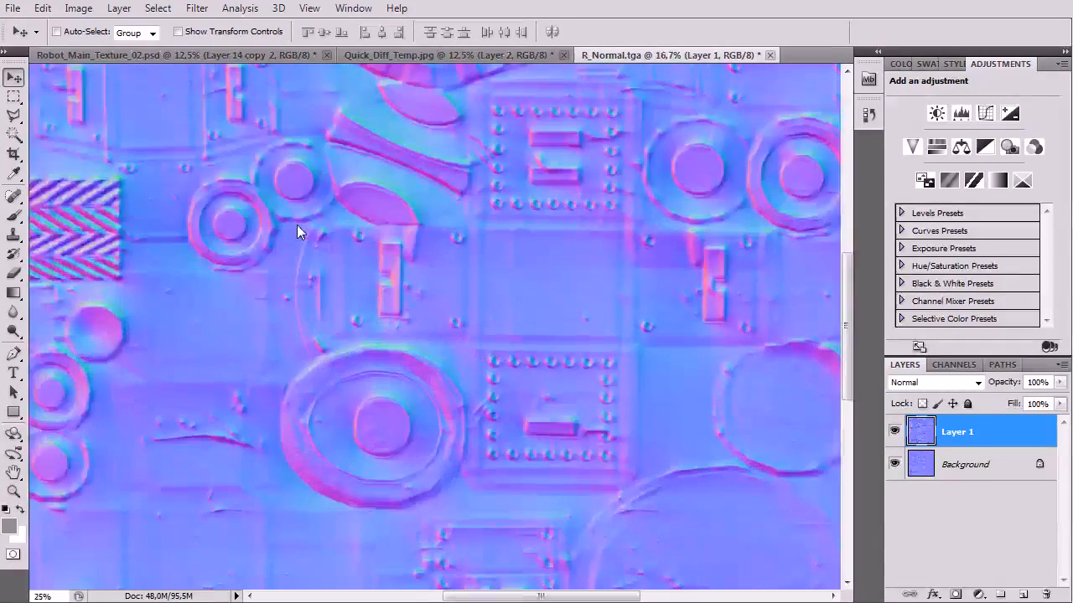
key(ctrl+plus)
drag(297, 225, 359, 458)
drag(435, 312, 318, 370)
drag(433, 287, 670, 383)
drag(578, 262, 247, 285)
drag(481, 348, 338, 282)
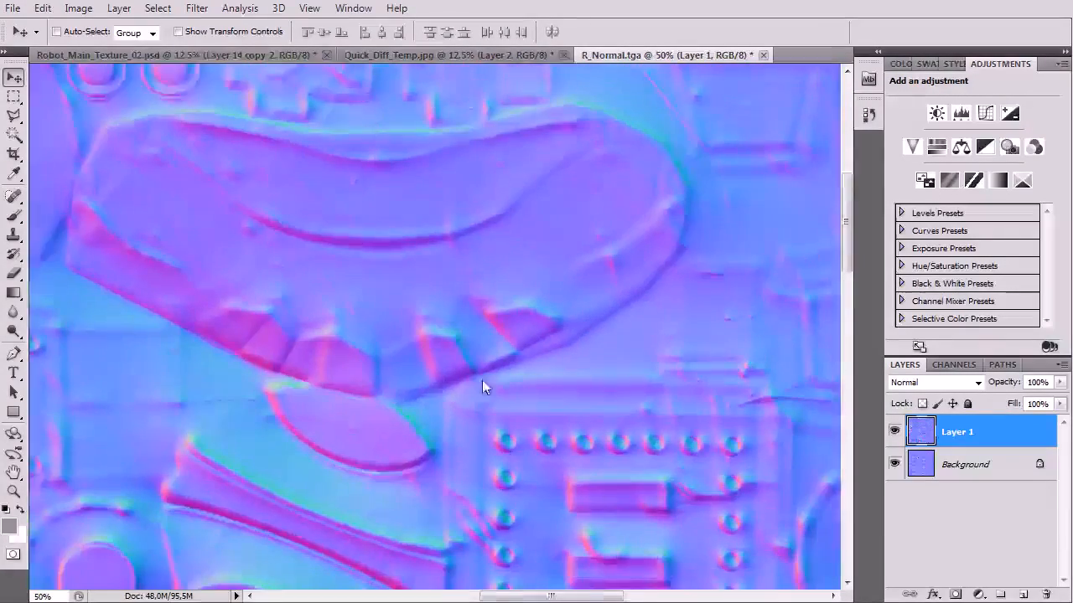
drag(479, 383, 343, 242)
drag(445, 395, 372, 338)
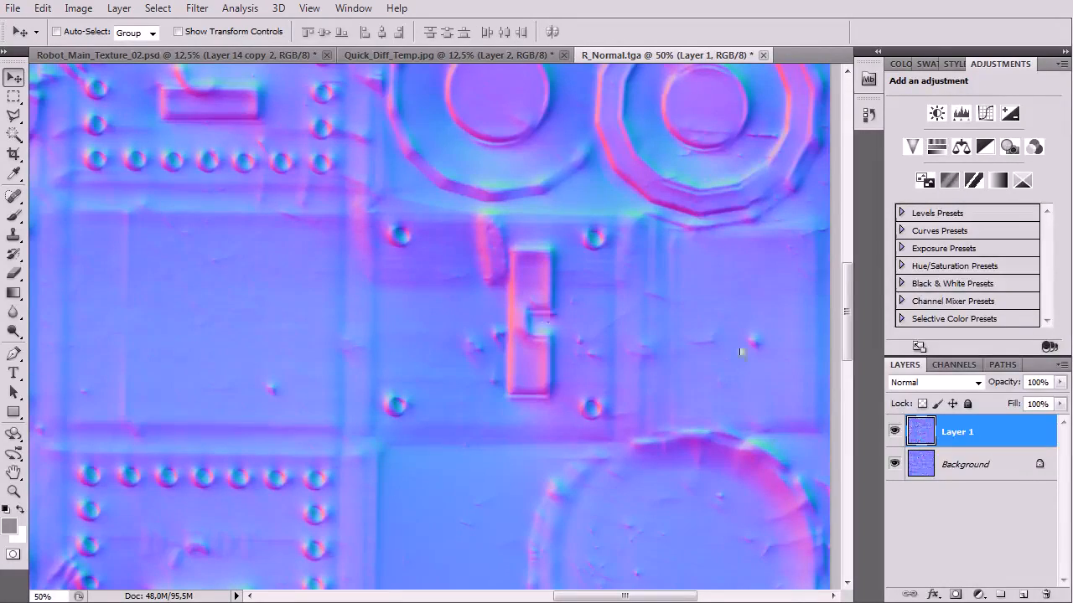
Step: Invert the green channel of the pasted normals on Layer 1 and return to the composite RGB view
click(947, 363)
click(925, 452)
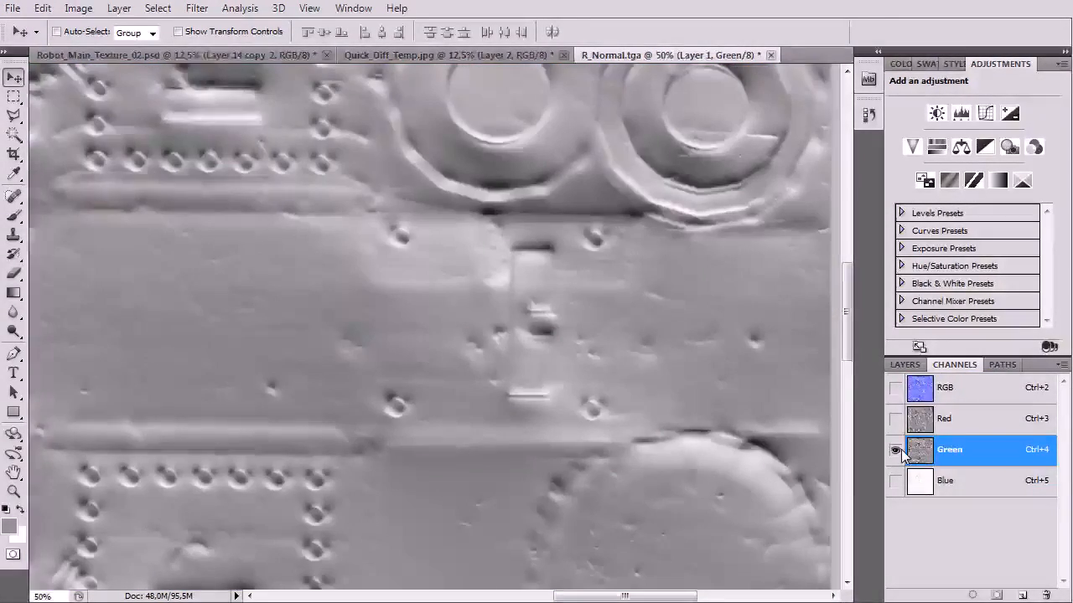
key(ctrl+minus)
key(ctrl+minus)
key(ctrl+minus)
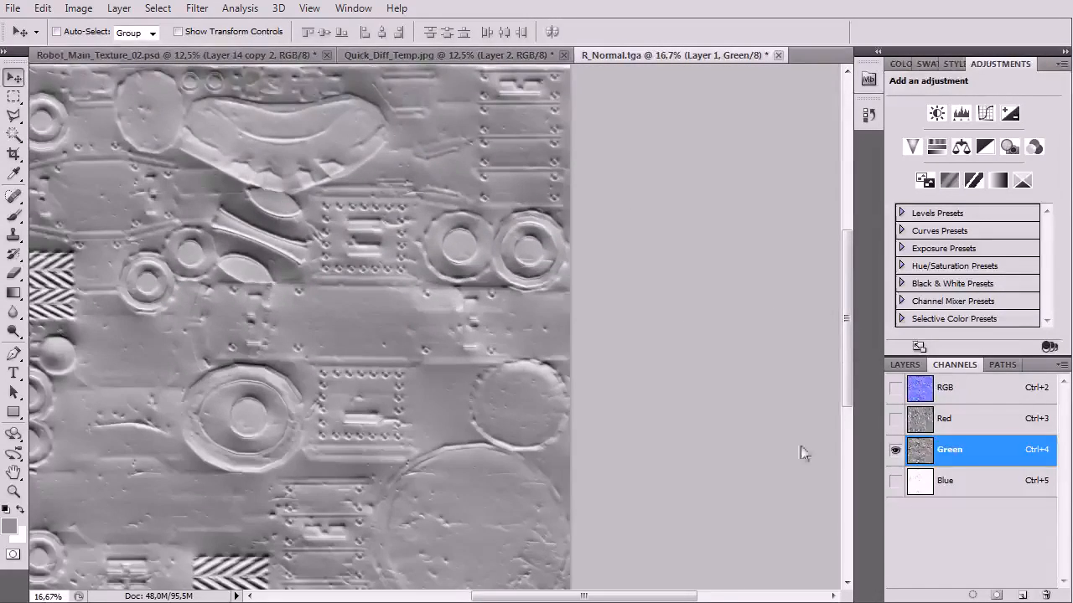
click(970, 391)
drag(436, 278, 629, 302)
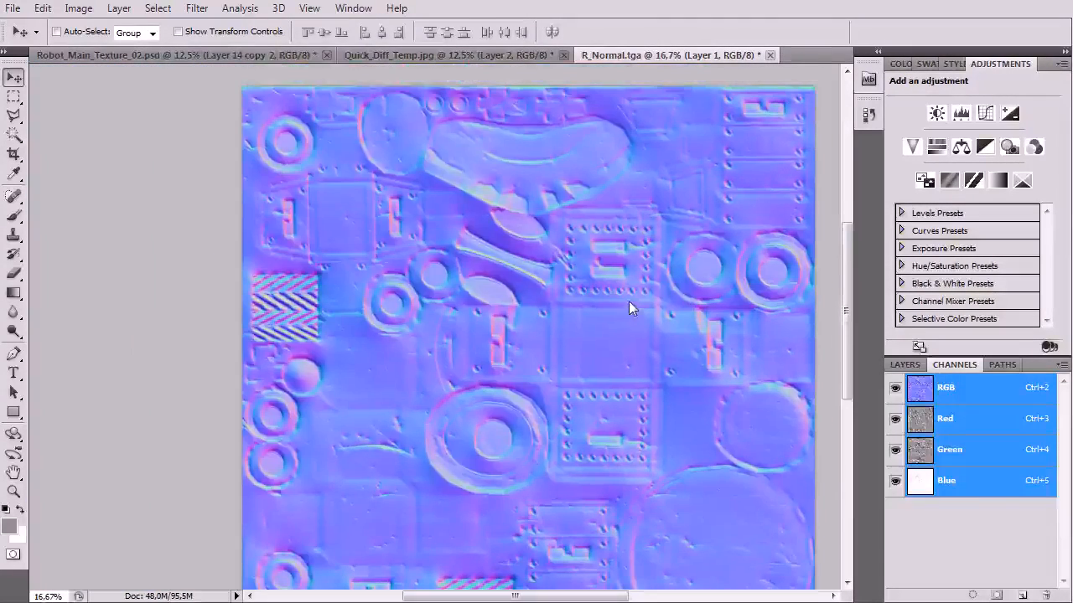
click(904, 364)
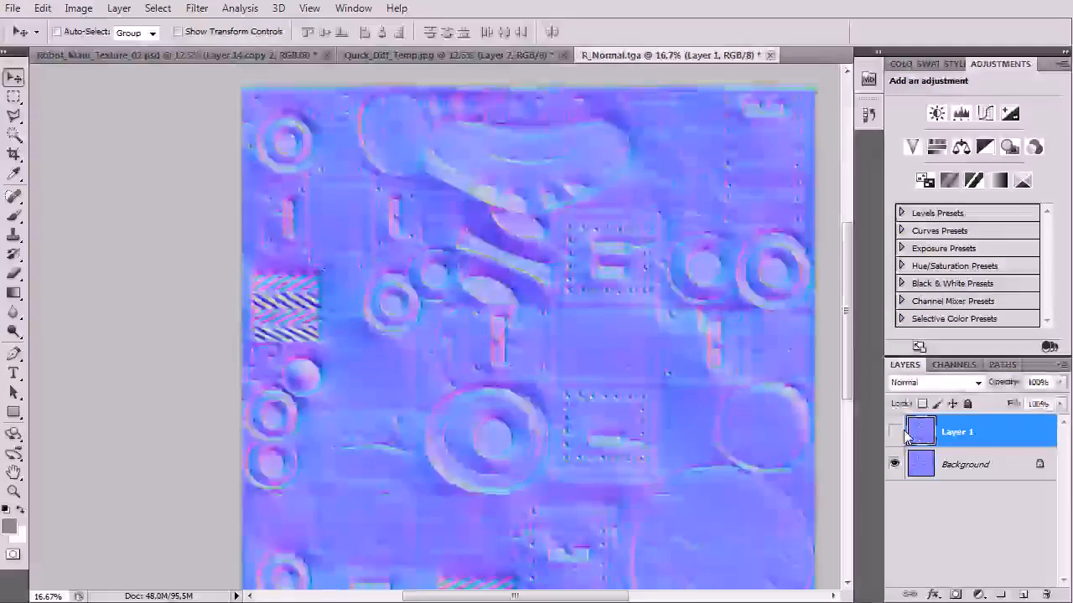
Step: Compare the pasted normals with the original normal map by hiding and showing Layer 1
click(894, 431)
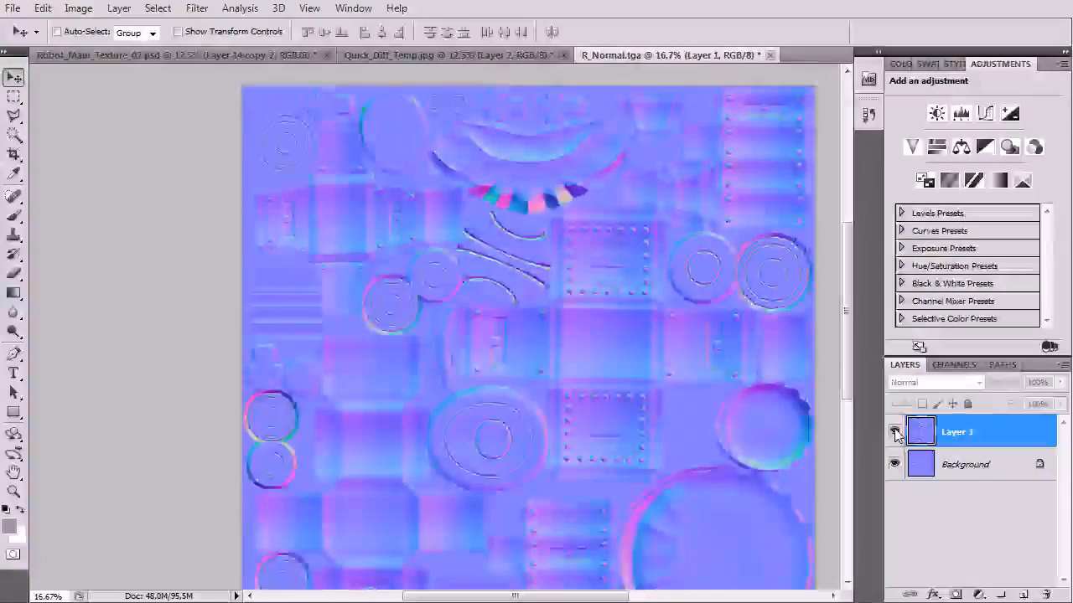
click(895, 432)
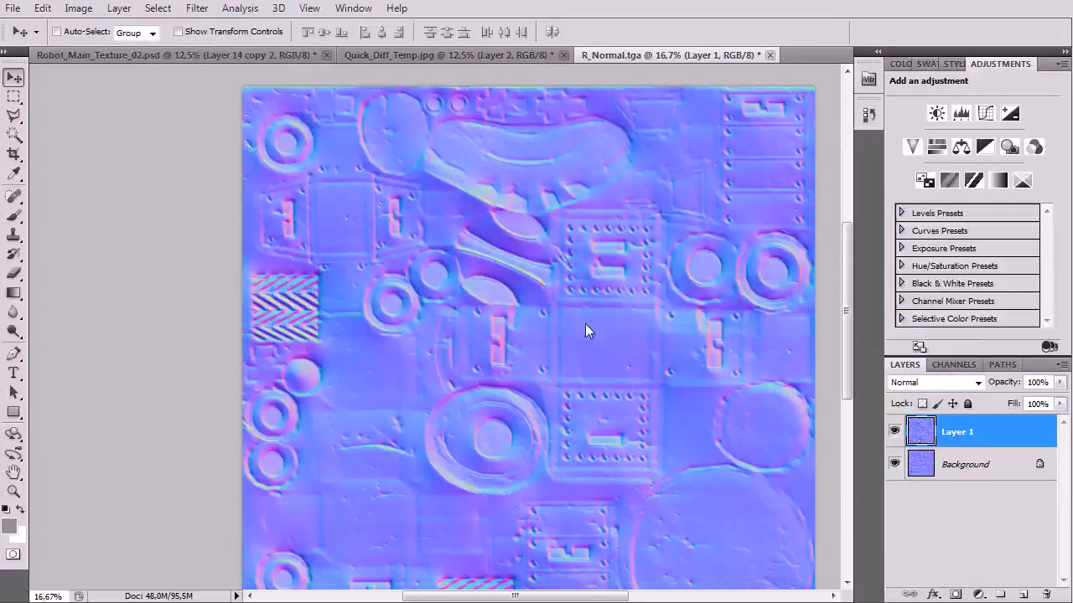
drag(526, 363, 510, 350)
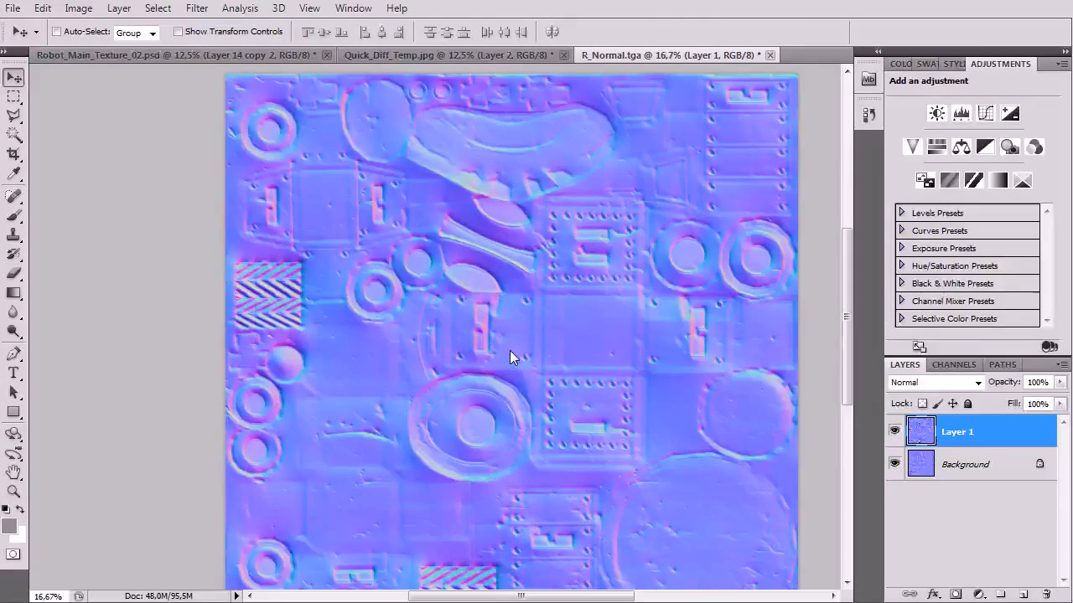
click(894, 431)
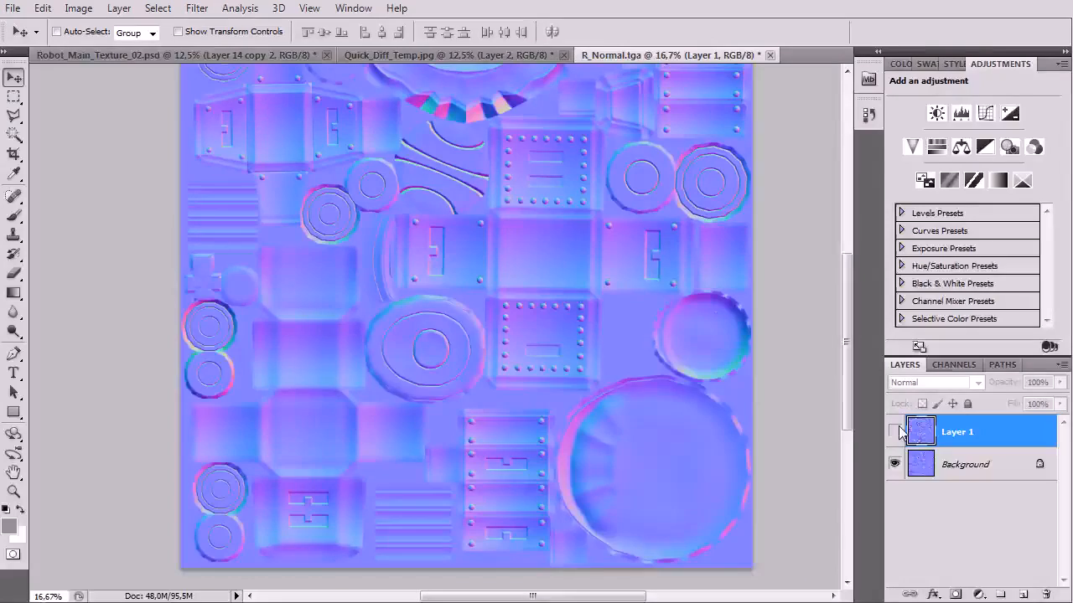
click(894, 431)
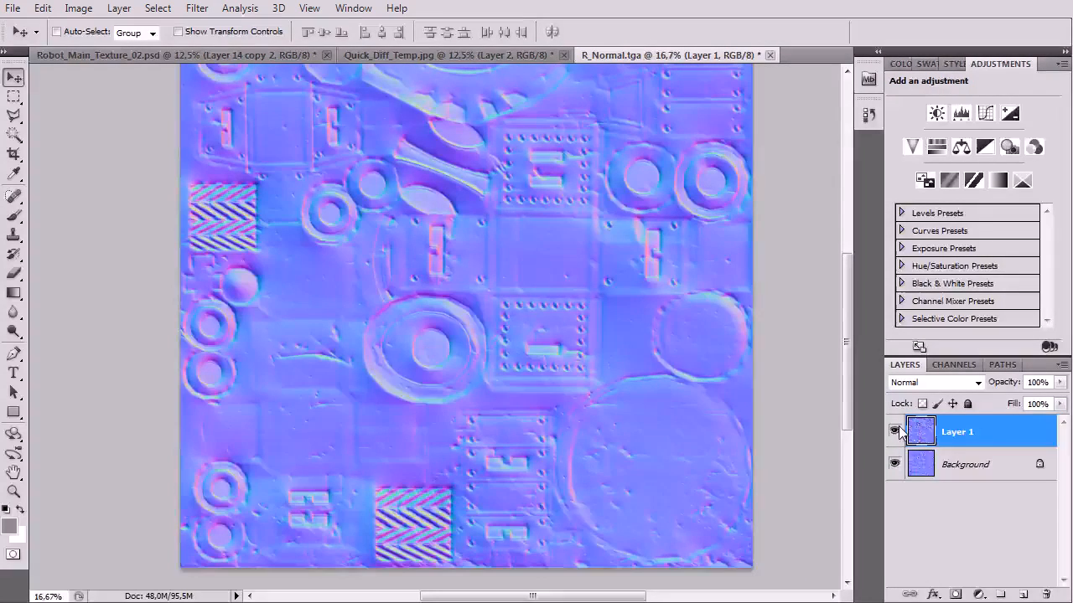
Step: Set Layer 1's blend mode to Hard Light and inspect the combined normal map up close
click(933, 387)
click(915, 598)
key(ctrl+plus)
key(ctrl+plus)
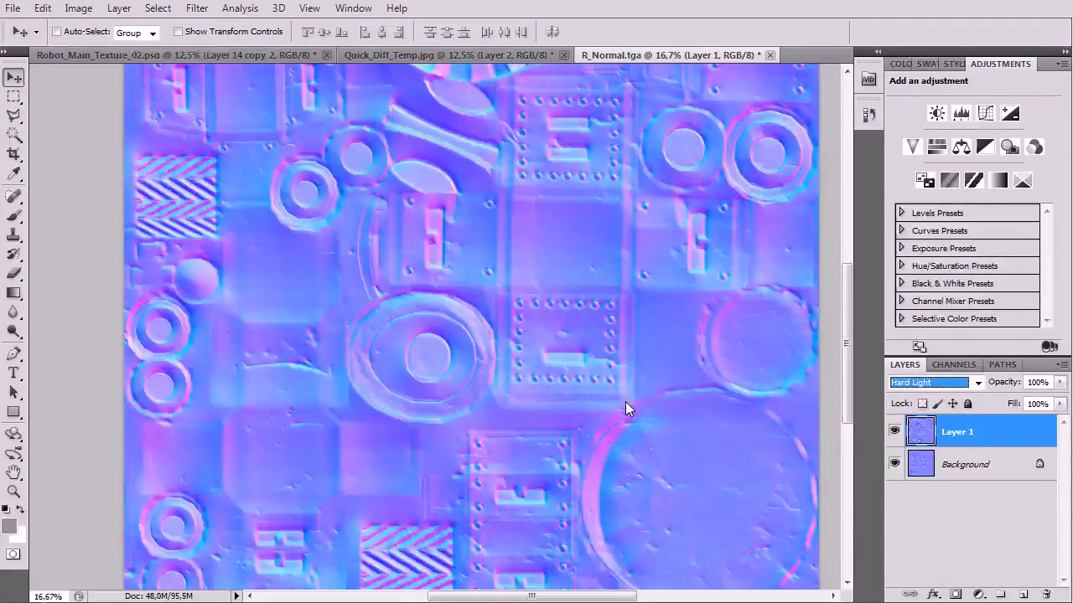
drag(625, 401, 272, 346)
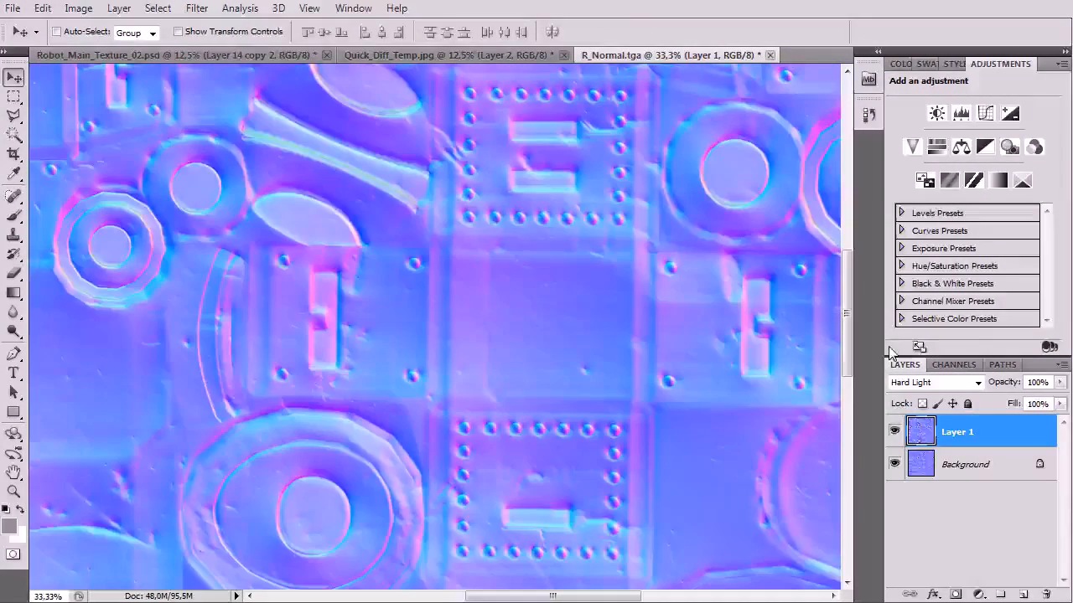
Step: Try blending Layer 1 over the original normal map at 43% and 15% opacity
drag(1008, 397, 1017, 406)
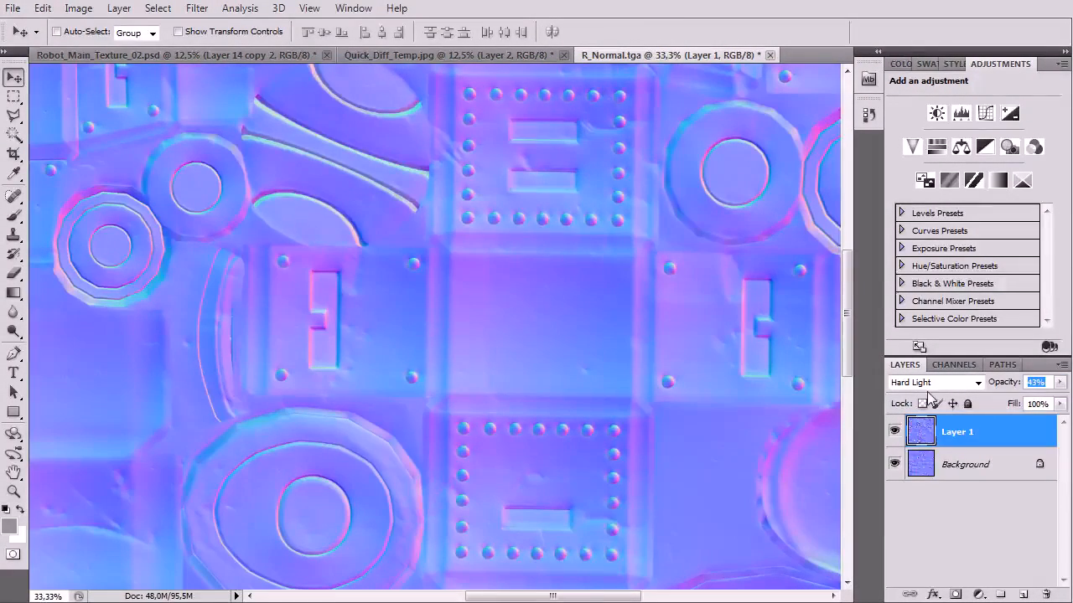
text(15)
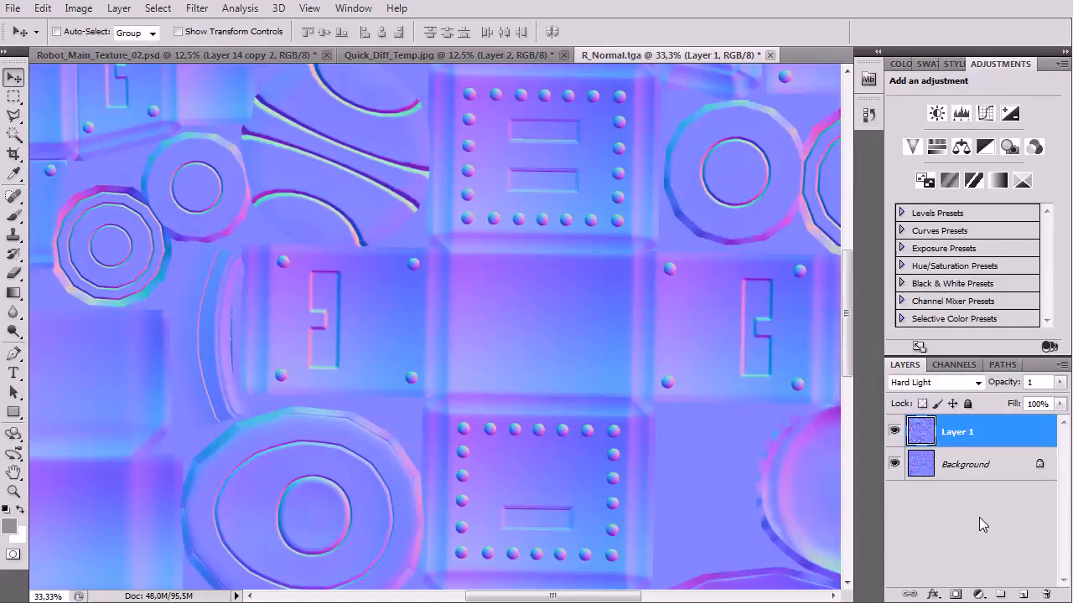
key(Return)
Step: Set Layer 1's opacity to 55%, check the whole normal map and flatten the image
text(55)
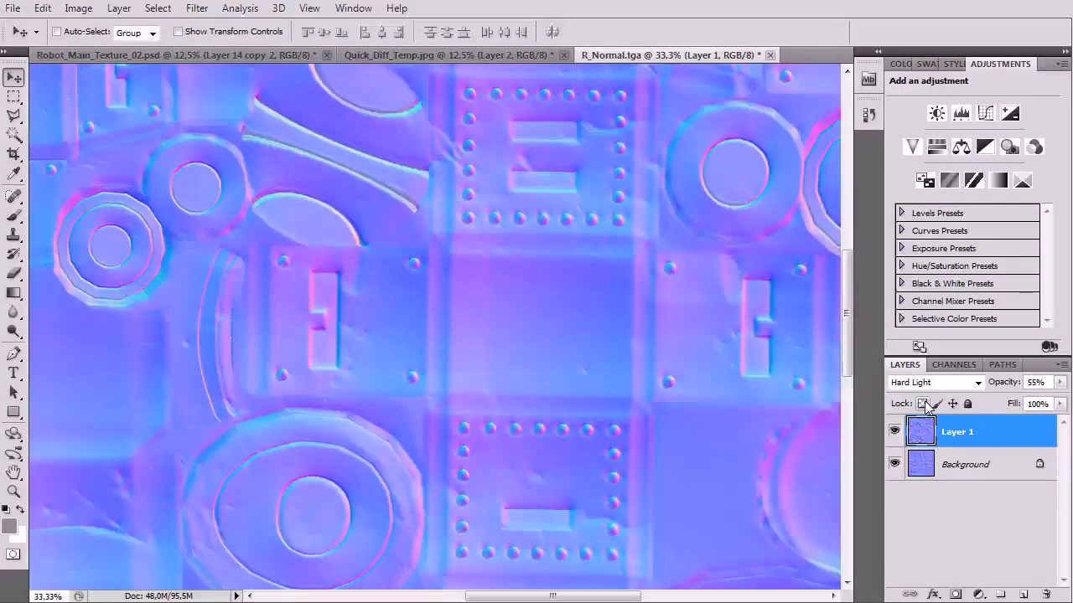
key(ctrl+plus)
key(ctrl+minus)
key(ctrl+minus)
key(ctrl+minus)
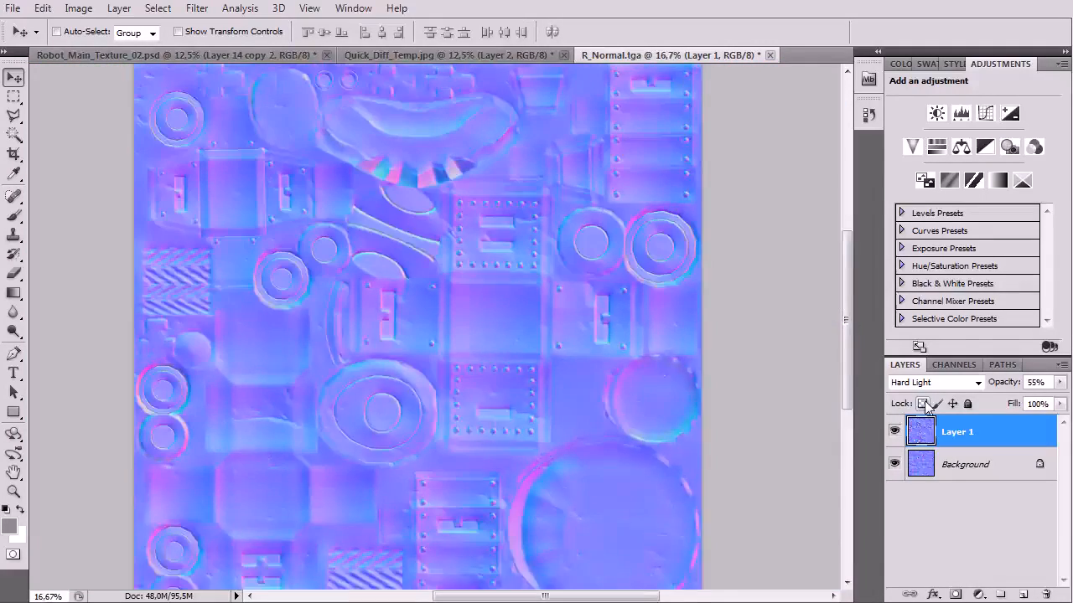
key(ctrl+minus)
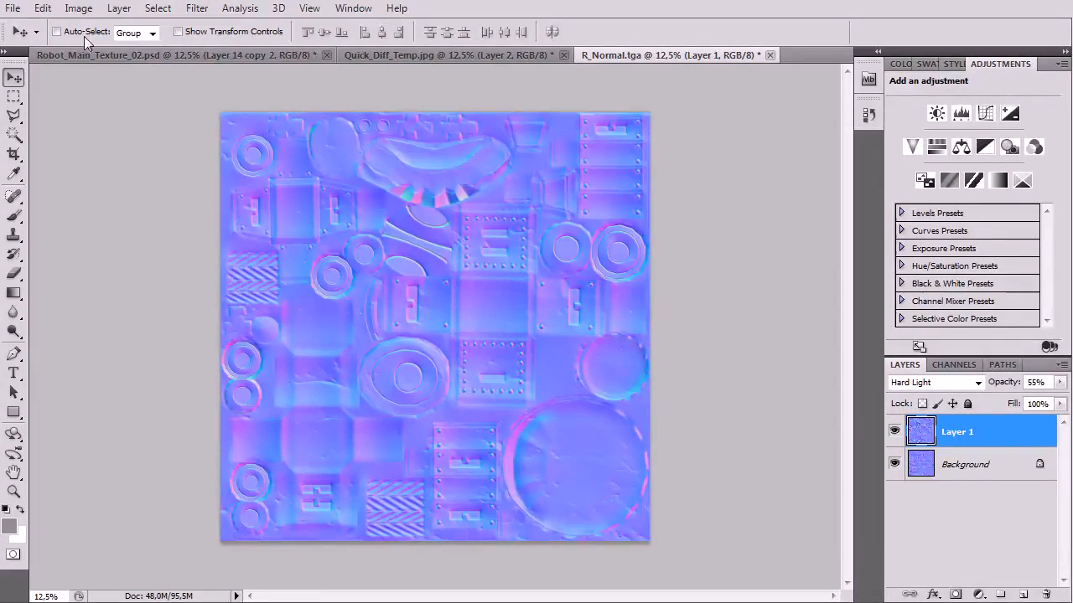
click(119, 8)
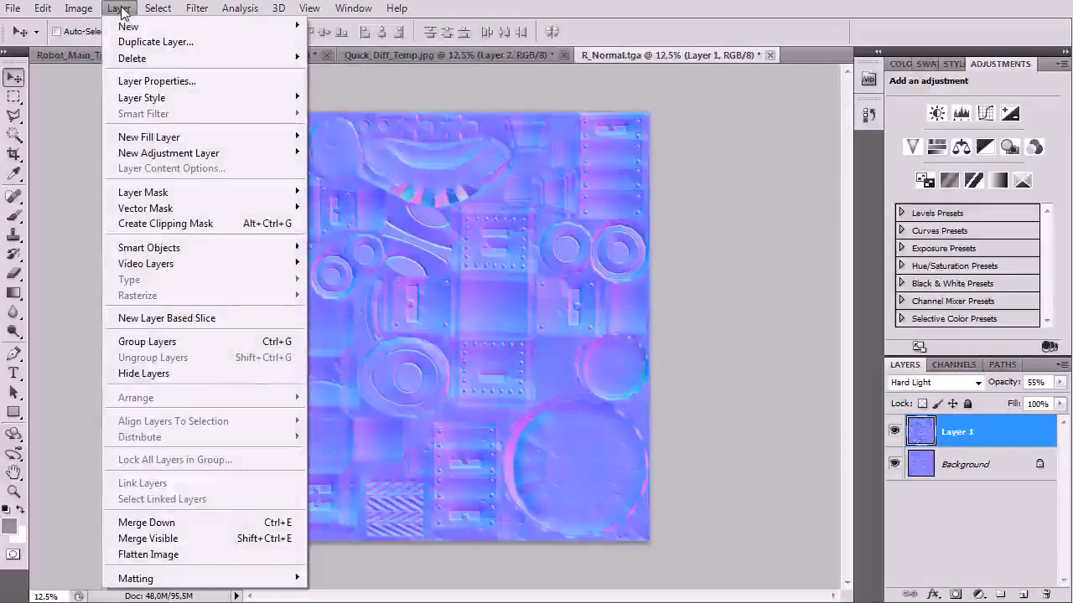
click(247, 554)
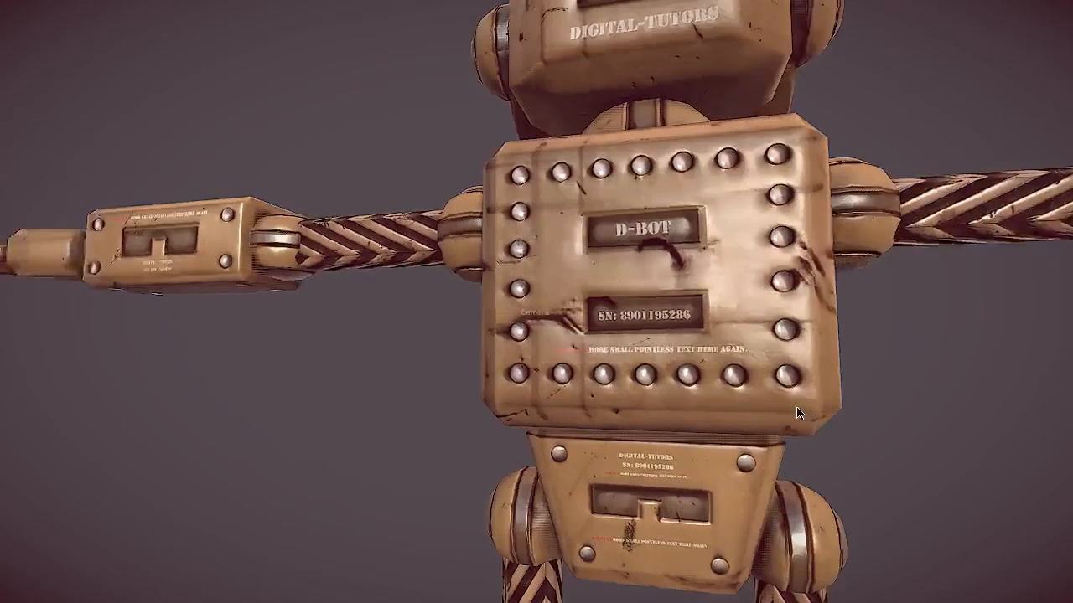
Step: Switch to the 3D viewer and examine the textured robot's torso, head and arms from several angles and distances for the normal map's effect
drag(797, 408, 887, 422)
drag(846, 325, 782, 431)
drag(874, 277, 442, 333)
drag(443, 333, 811, 301)
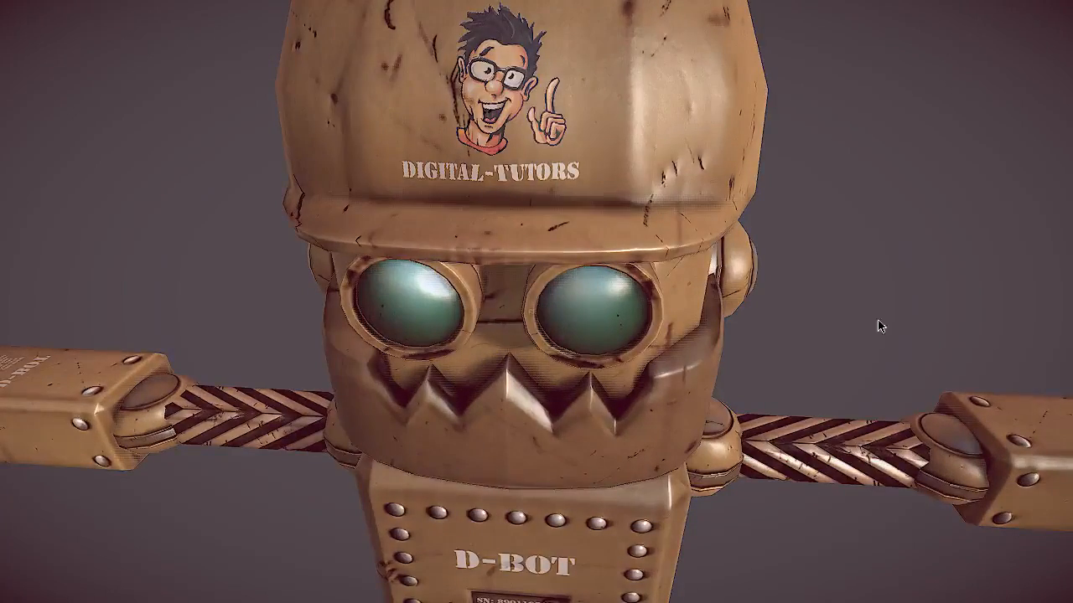
scroll(849, 268, down, 3)
scroll(800, 265, down, 5)
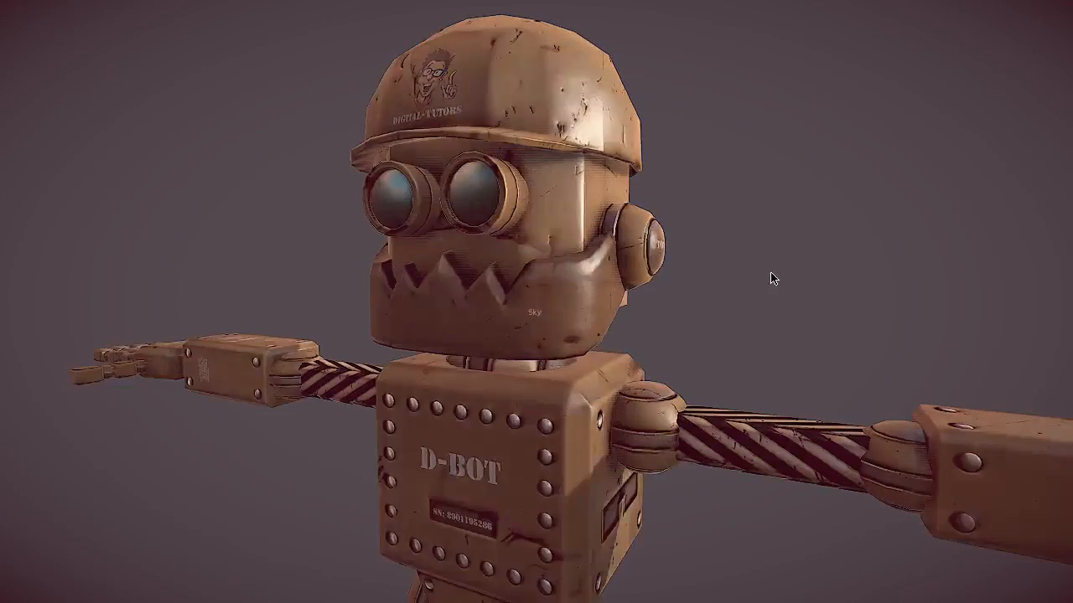
scroll(840, 304, down, 3)
drag(790, 205, 734, 268)
scroll(754, 323, up, 5)
drag(776, 378, 821, 372)
scroll(867, 380, up, 5)
mouse_move(914, 389)
mouse_down()
mouse_move(934, 402)
mouse_move(896, 426)
mouse_move(946, 428)
mouse_move(886, 425)
mouse_move(985, 416)
mouse_move(974, 417)
mouse_up()
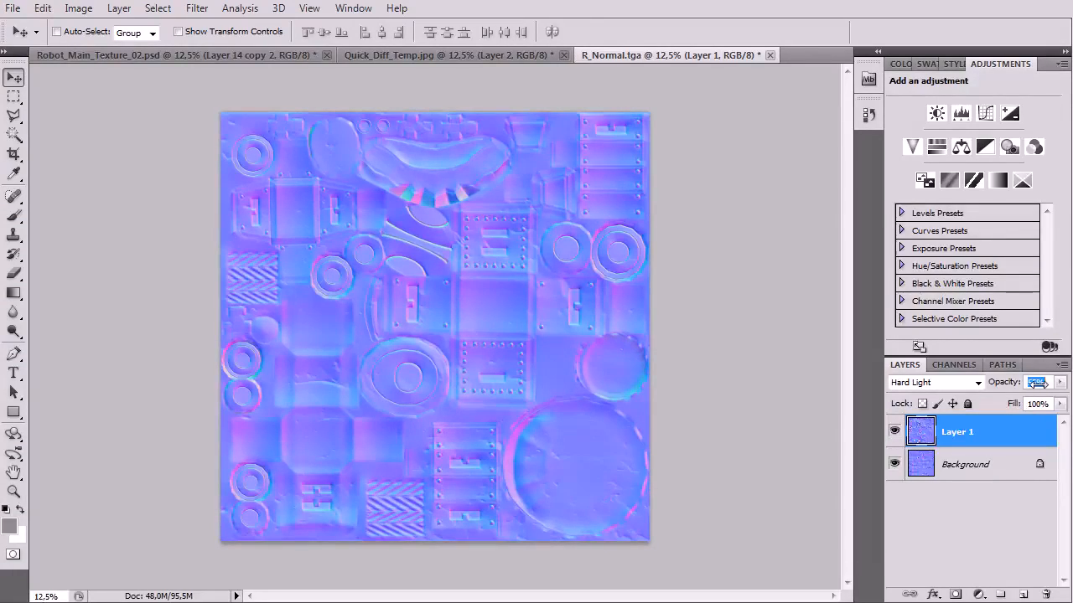
Step: In Photoshop, reduce Layer 1's opacity to 25% and flatten the normal map image
drag(1037, 382, 1039, 383)
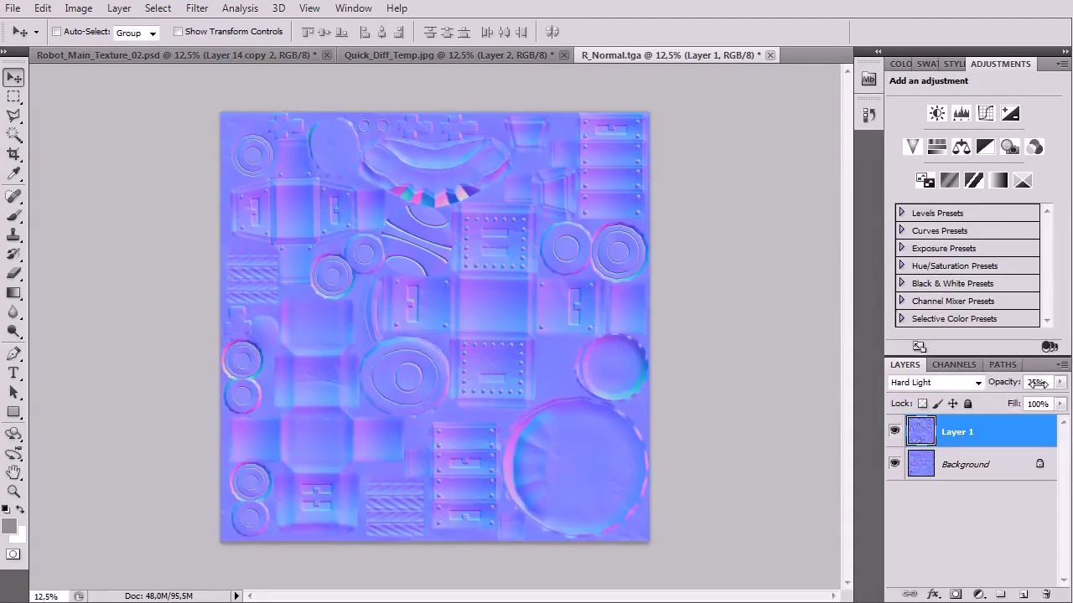
click(117, 7)
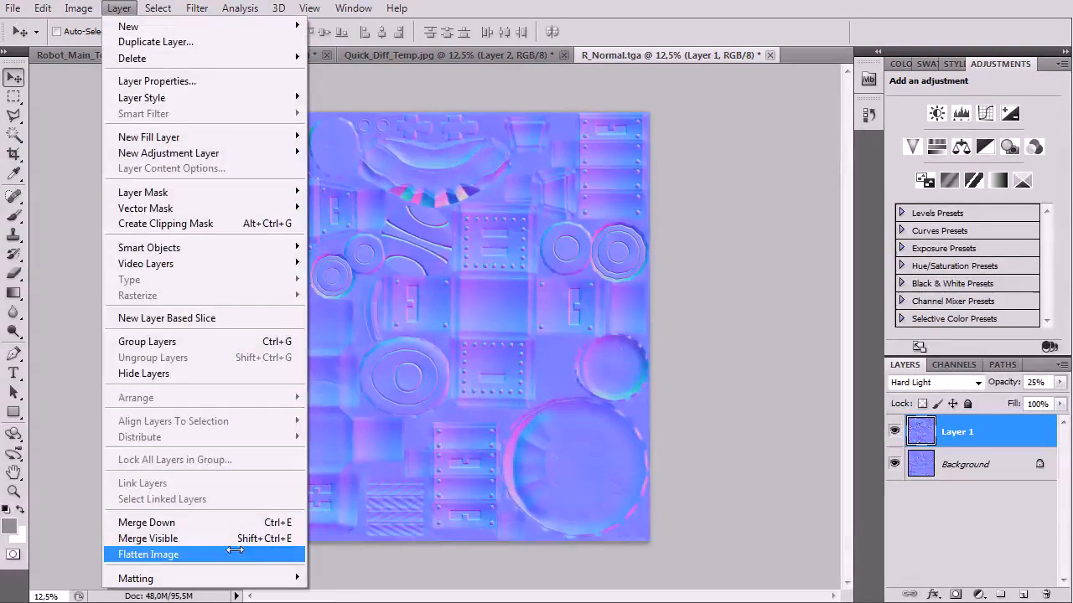
click(224, 554)
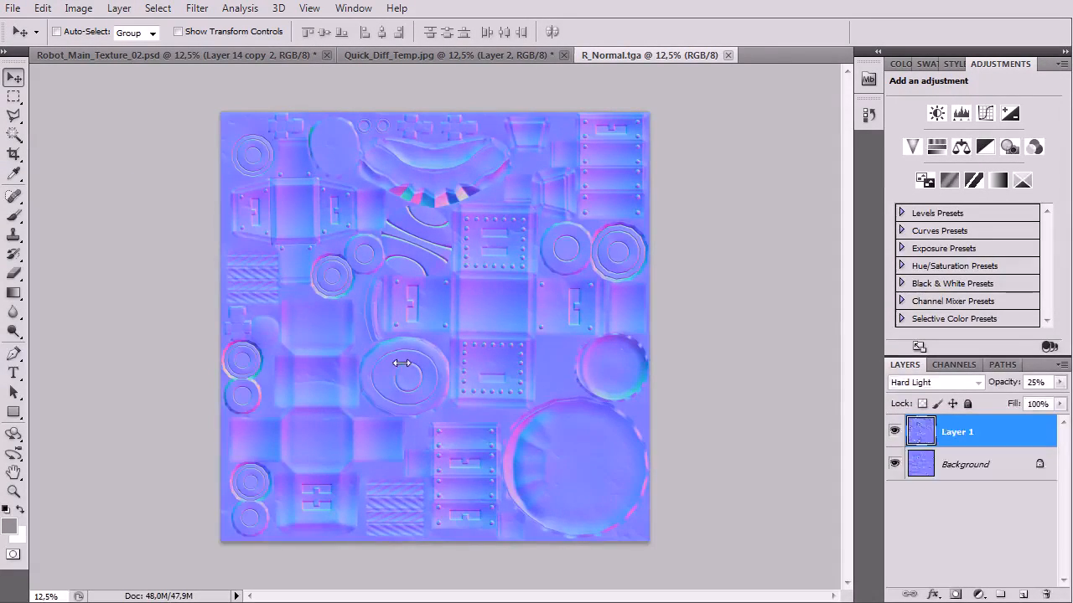